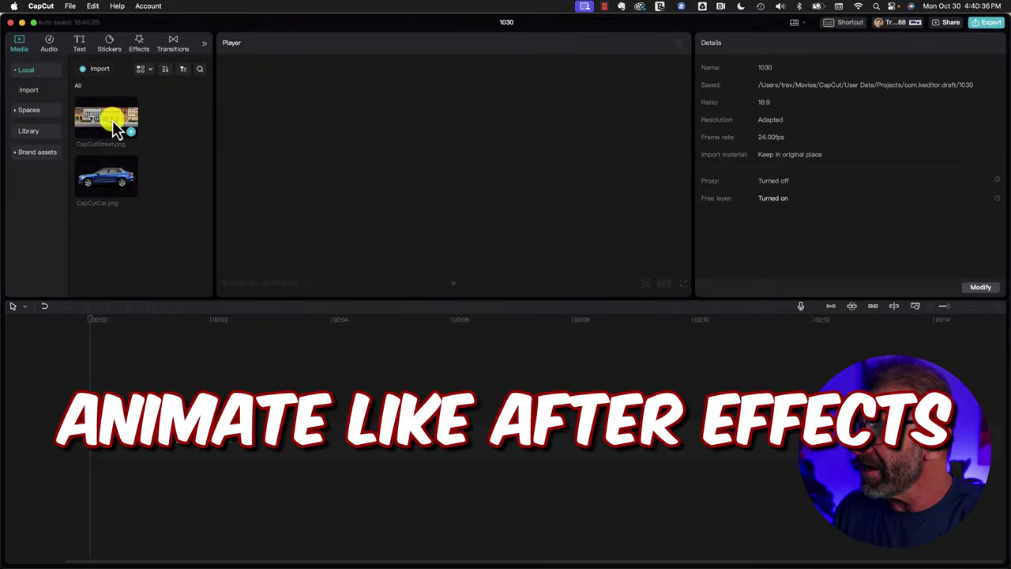
Step: Place the street image and the car image on stacked timeline tracks
left_click(113, 123)
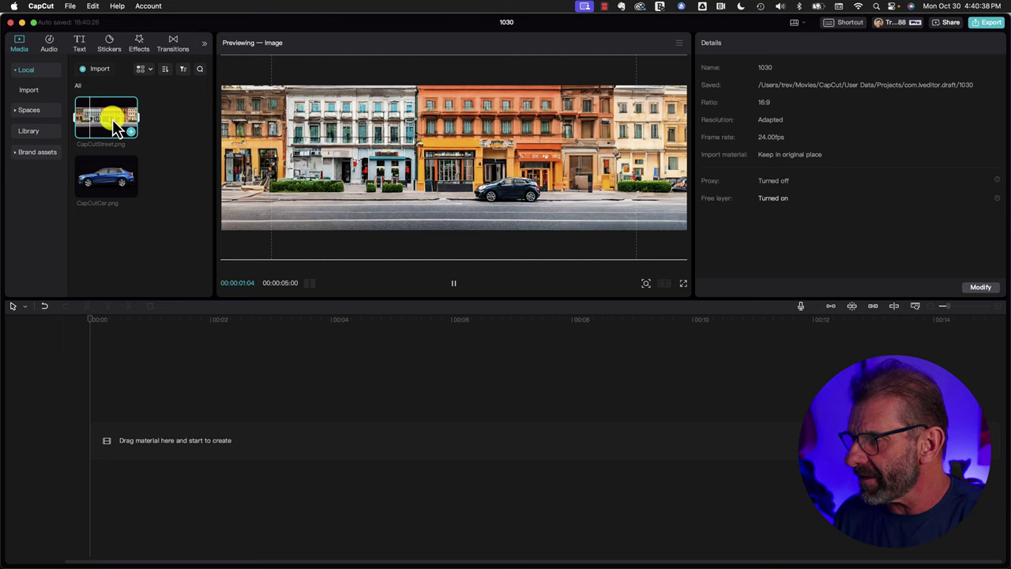
left_click_drag(117, 127, 100, 440)
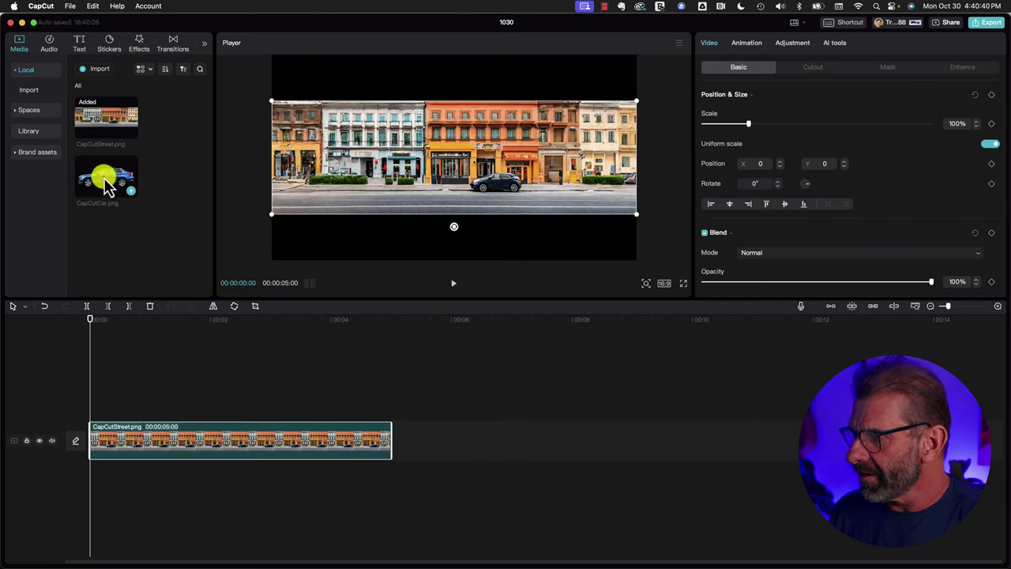
left_click_drag(107, 182, 103, 401)
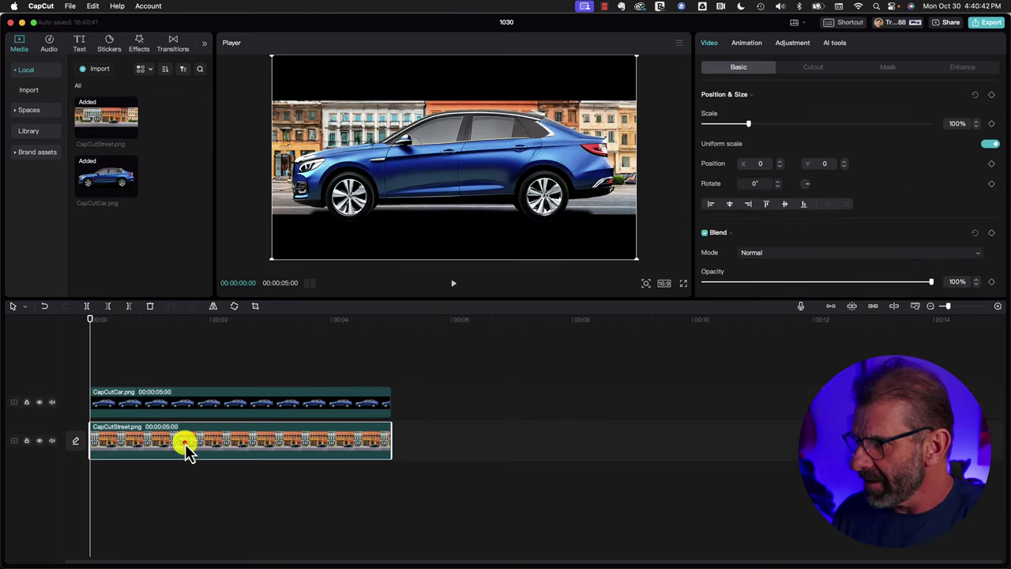
left_click(421, 126)
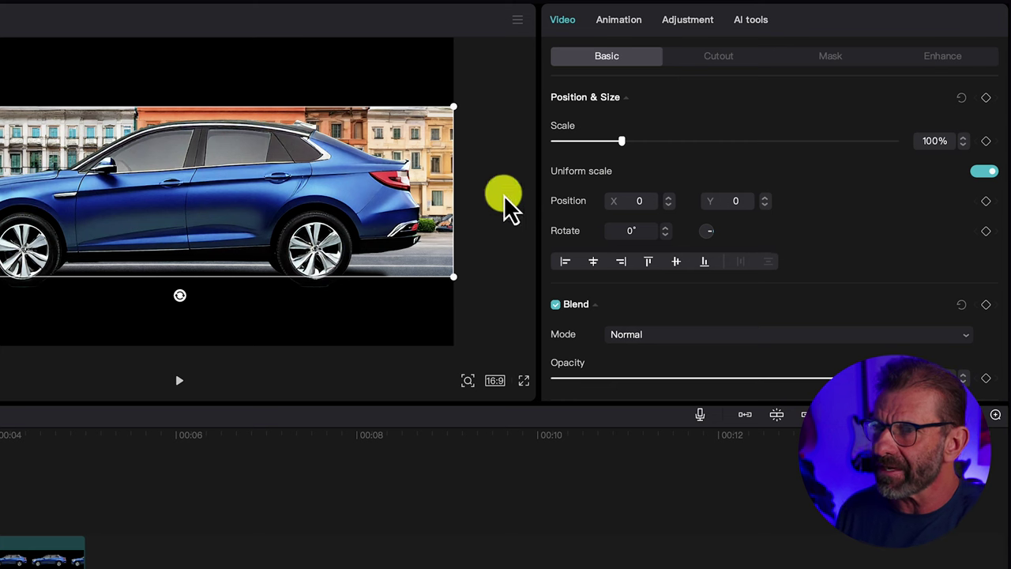
Step: Enlarge the street background to 183% scale
left_click_drag(633, 141, 677, 142)
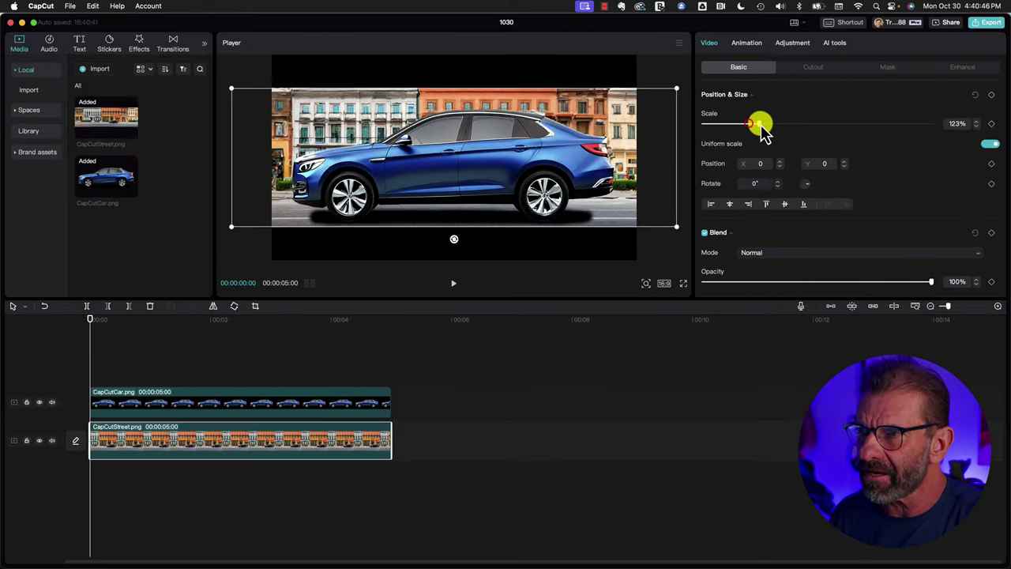
left_click_drag(789, 134, 792, 134)
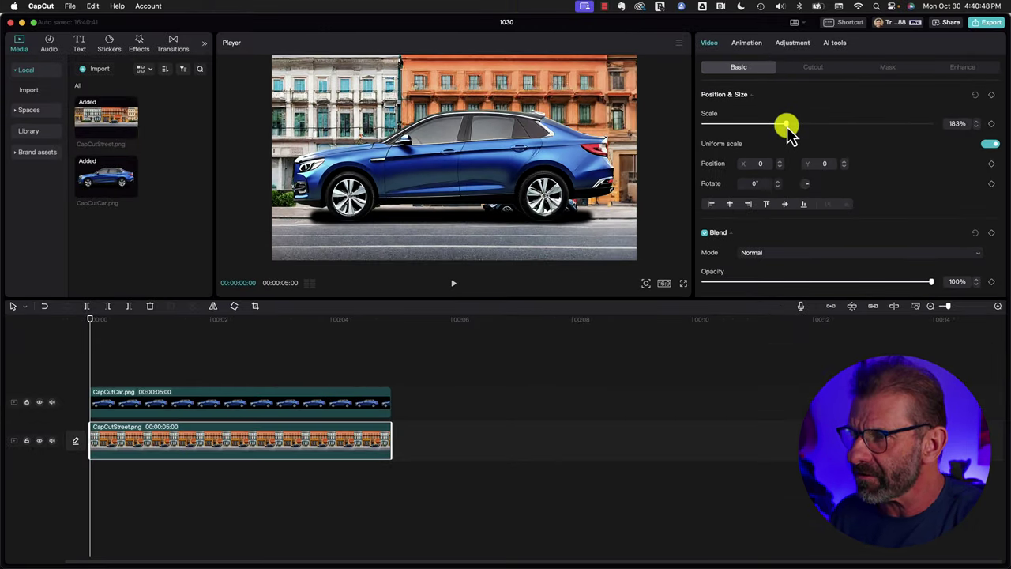
key("super+z")
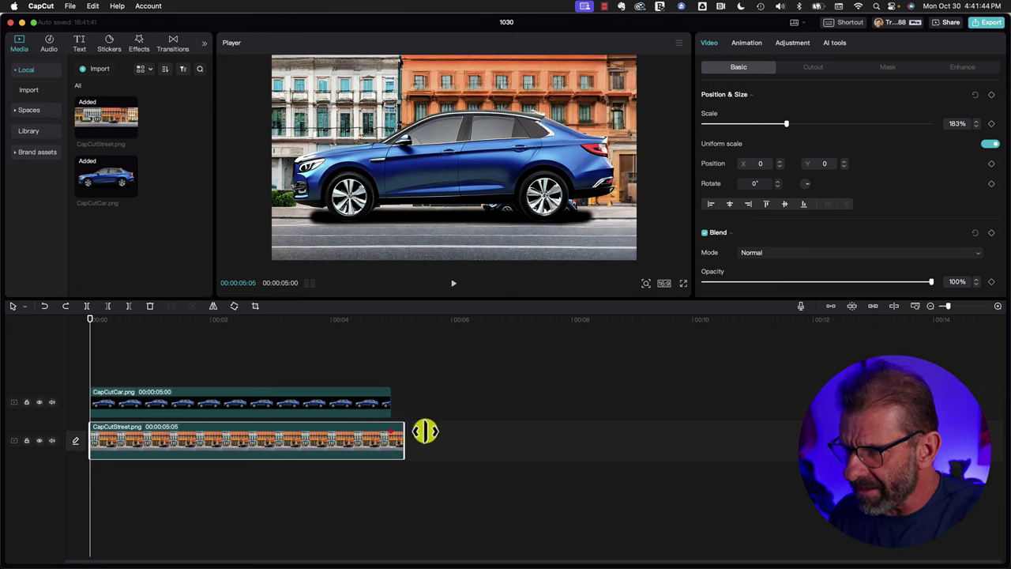
Step: Lengthen the street and car clips to about six seconds and fit the timeline to them
left_click_drag(425, 431, 449, 430)
left_click(386, 407)
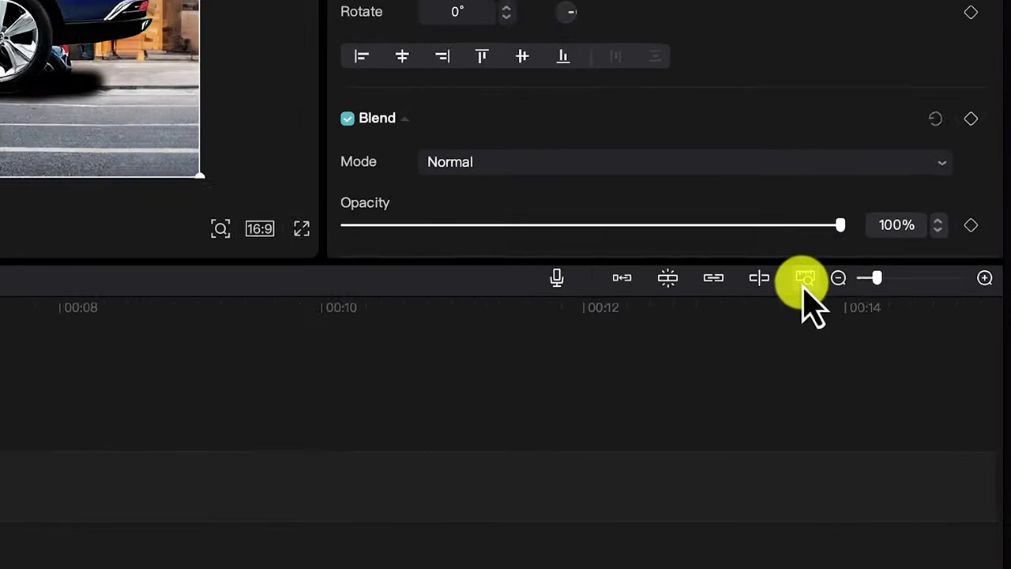
left_click(805, 279)
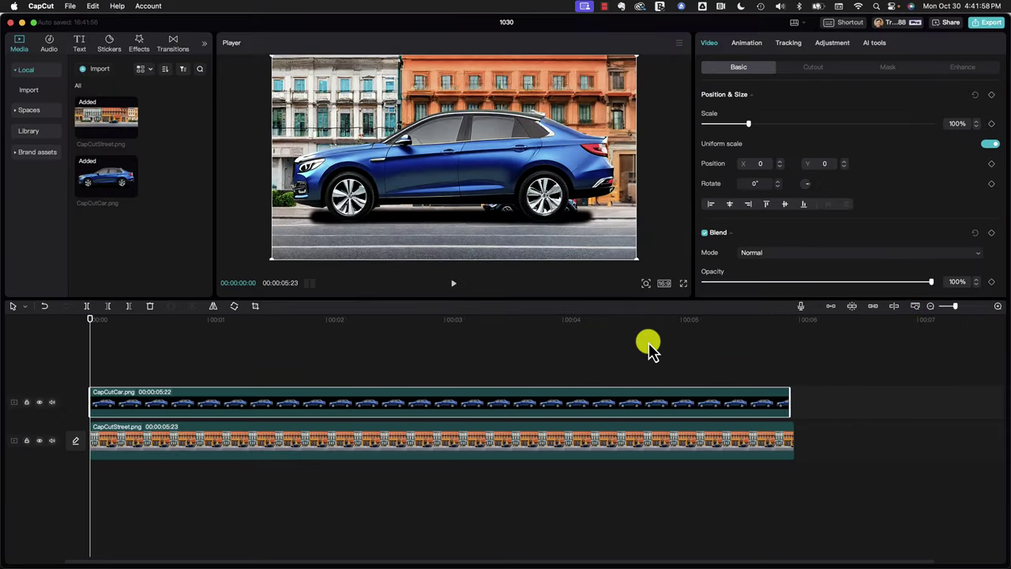
left_click_drag(955, 306, 923, 312)
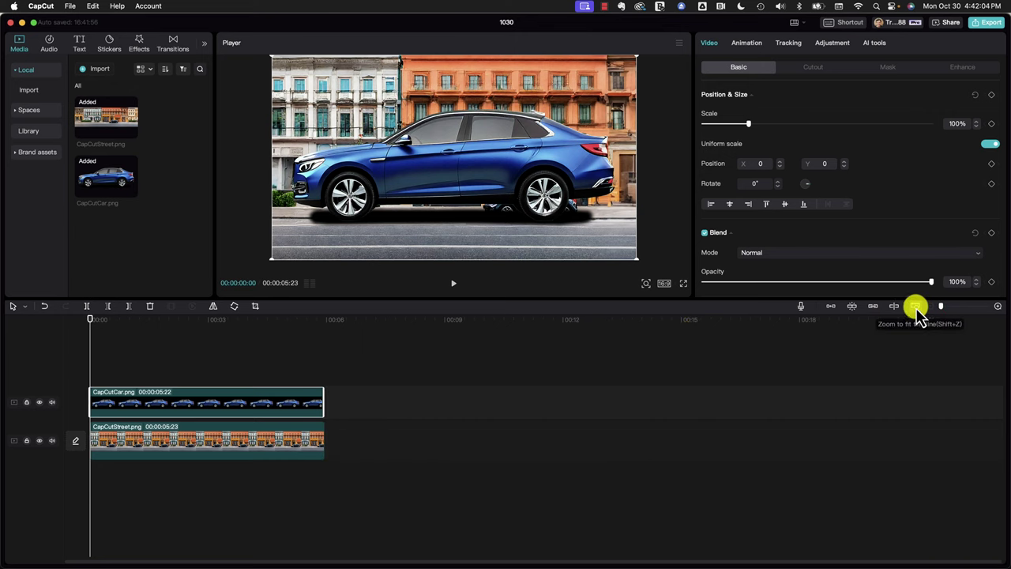
left_click(917, 308)
left_click_drag(957, 304, 932, 309)
key("shift+z")
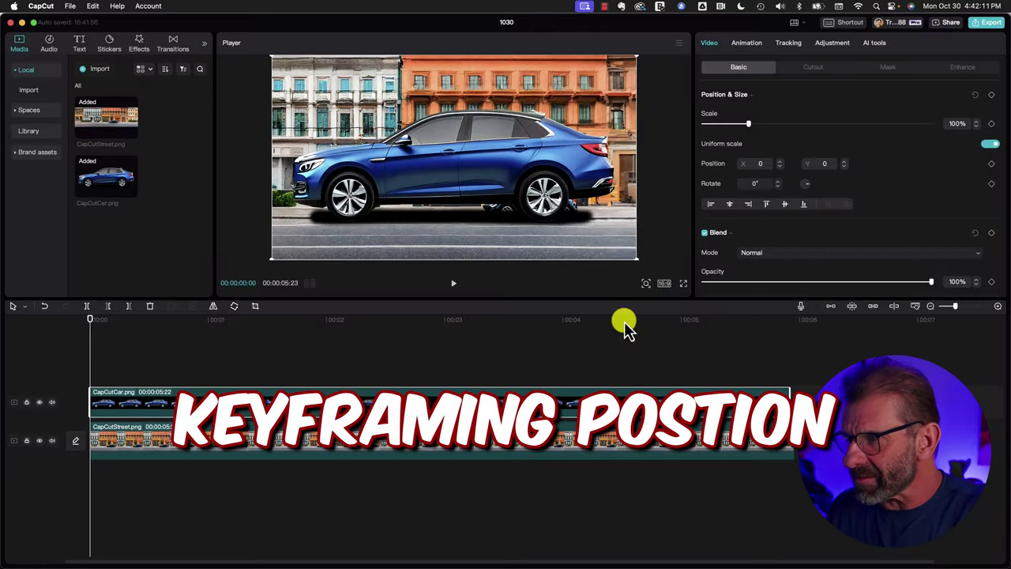
Step: Keyframe the car at the right edge, try an ending off the left edge at 5:19, then undo it
left_click_drag(355, 169, 814, 162)
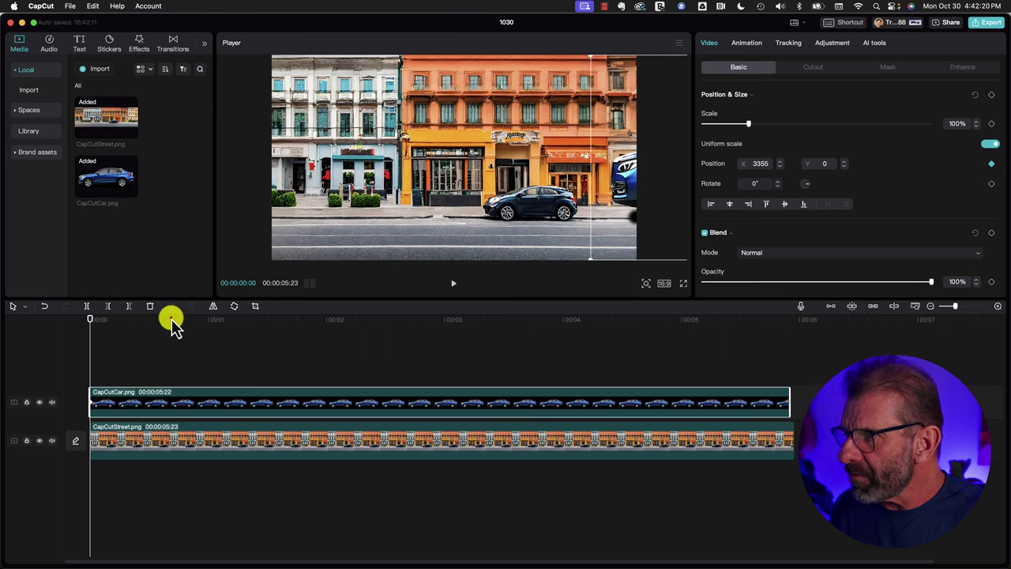
left_click_drag(174, 324, 785, 315)
left_click_drag(629, 180, 1, 178)
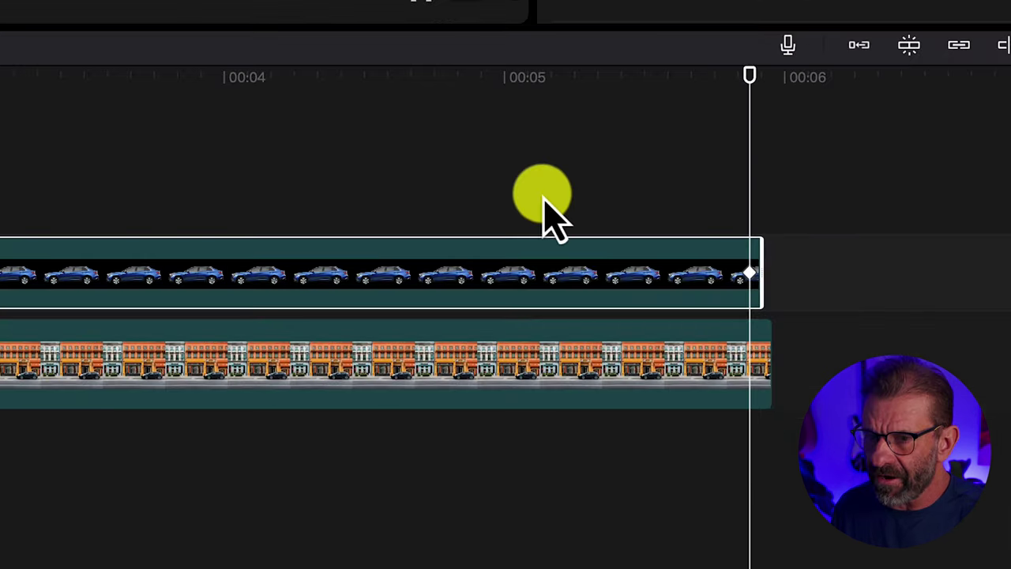
key("space")
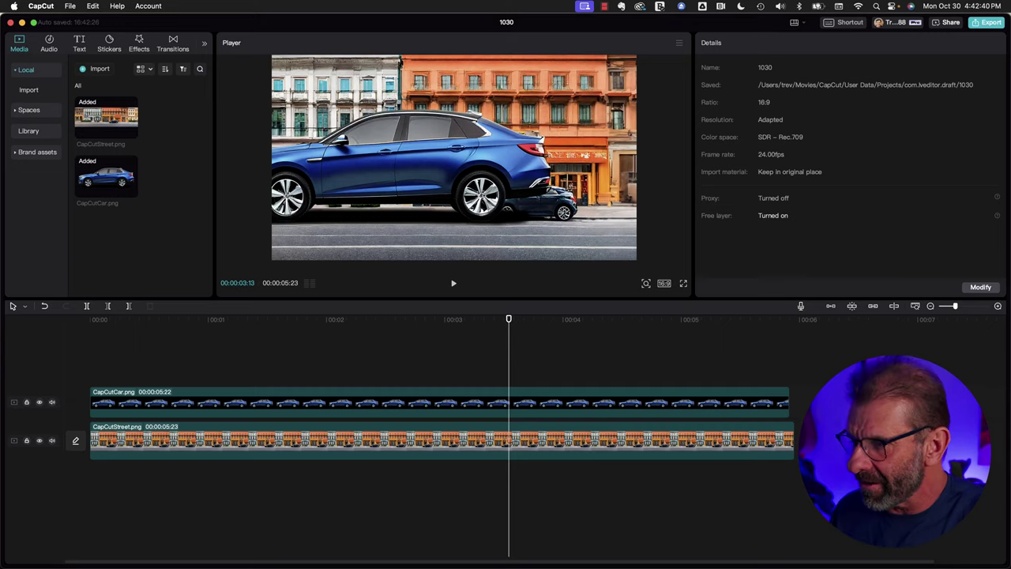
key("super+z")
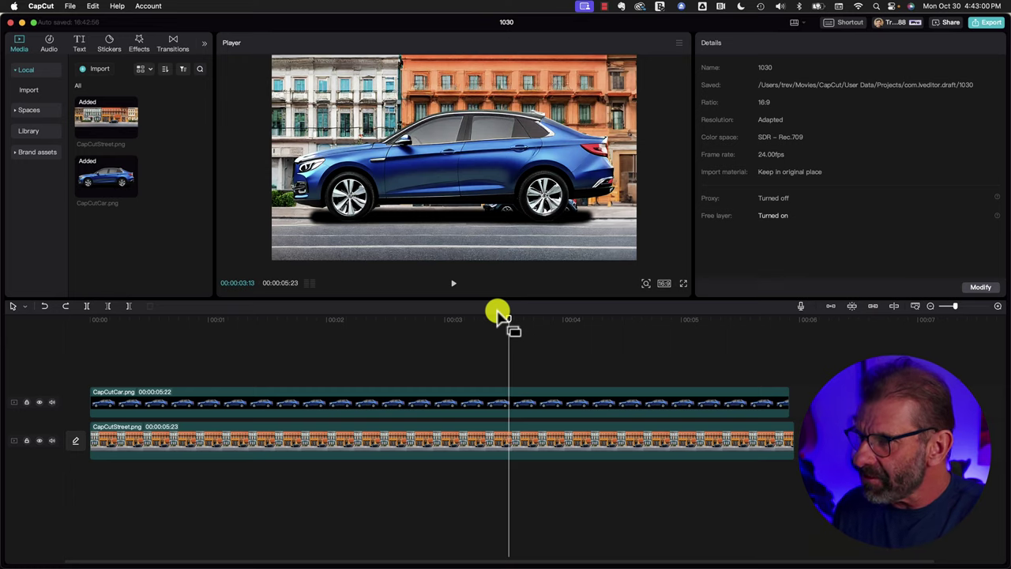
Step: Crop the car clip to its rear wheel by trimming away the front and bottom
left_click(424, 398)
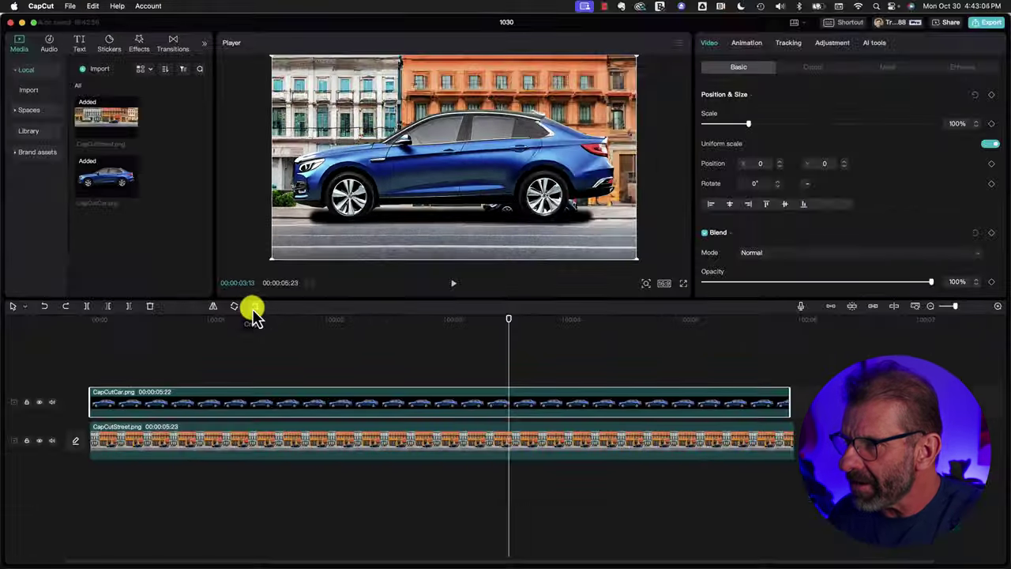
left_click(452, 330)
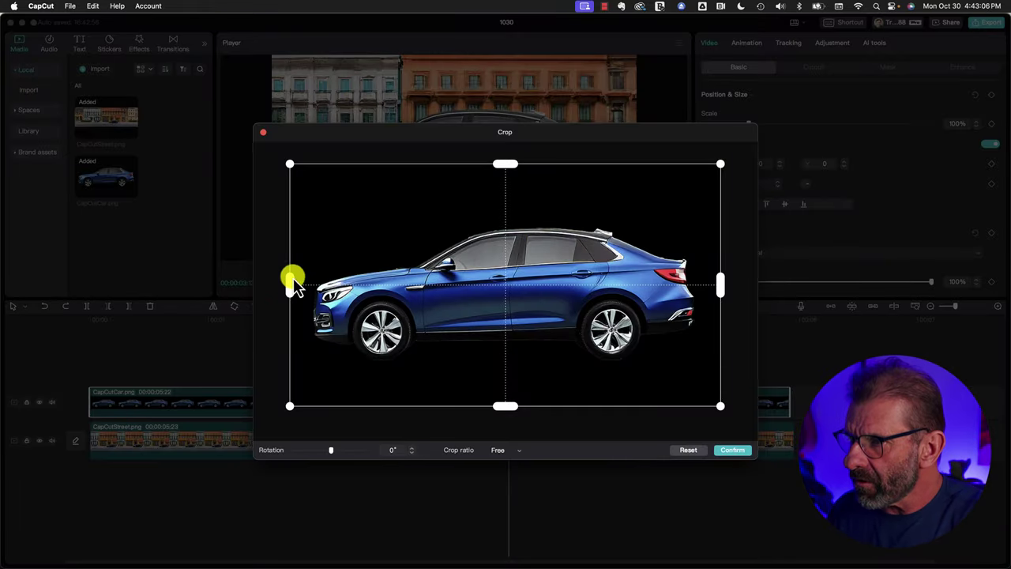
left_click_drag(290, 283, 670, 286)
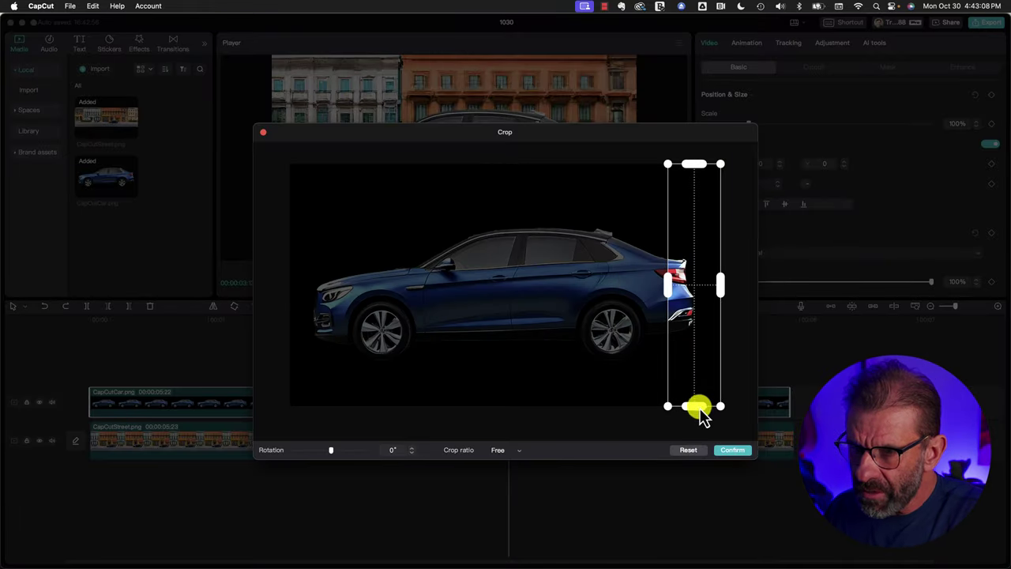
left_click_drag(700, 411, 614, 326)
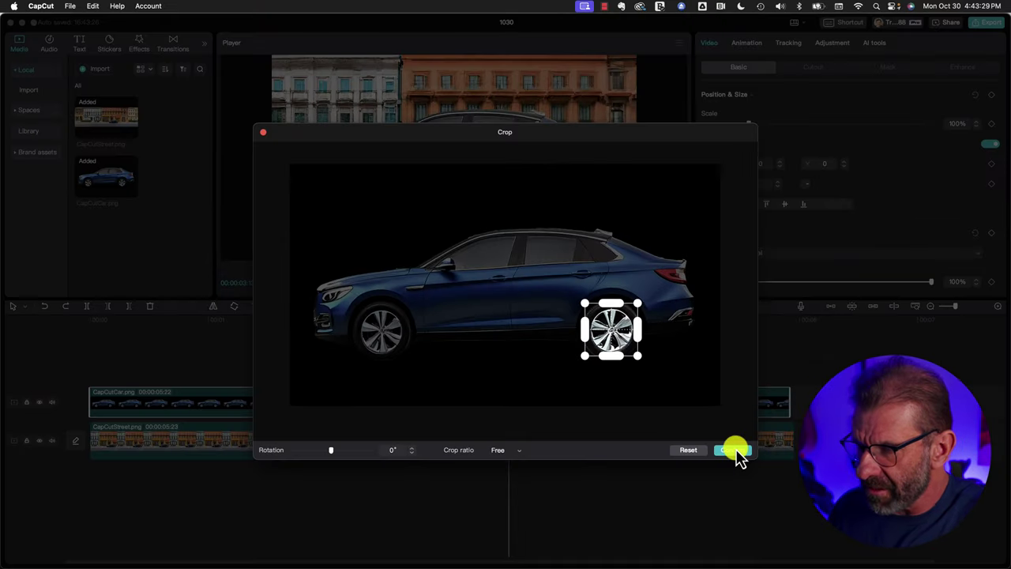
left_click(734, 451)
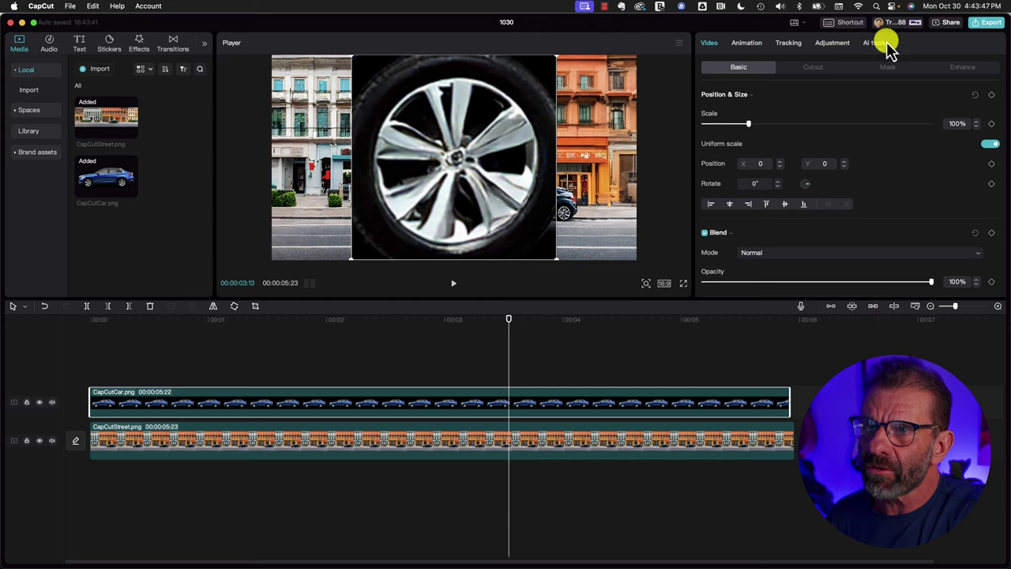
Step: Apply a 400 by 400 circle mask with feather 1 to the cropped wheel
left_click(885, 68)
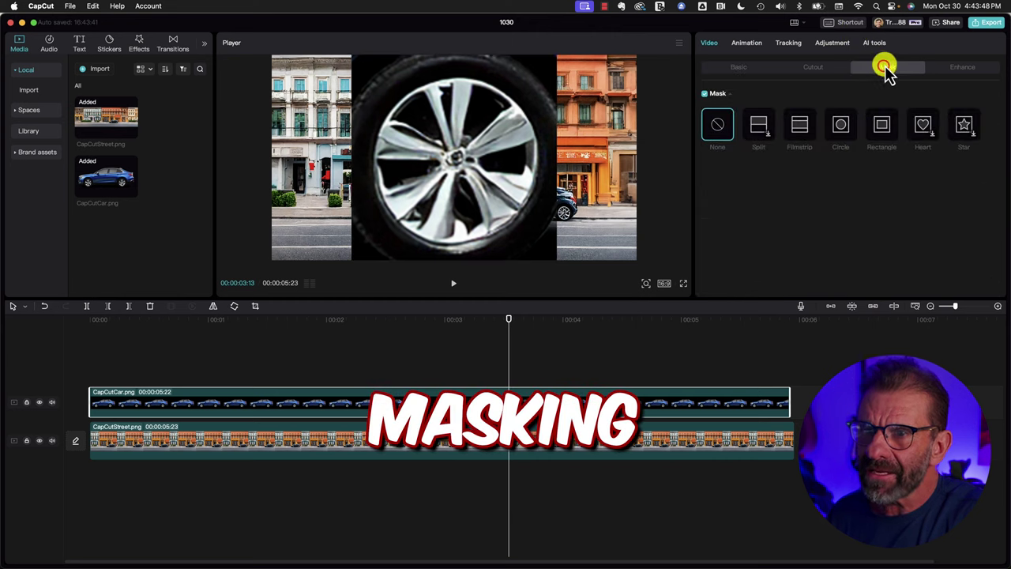
left_click(842, 126)
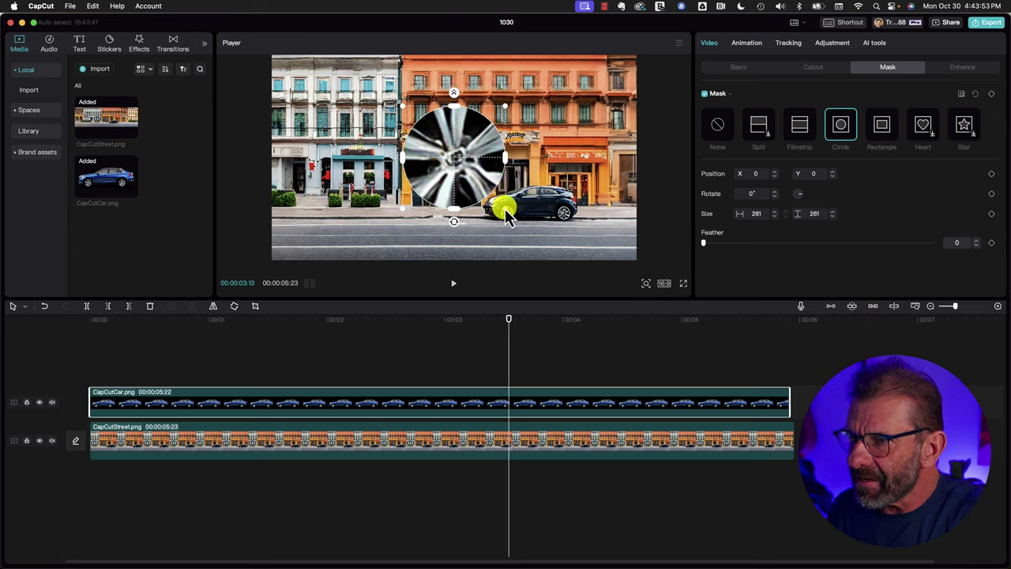
left_click_drag(509, 220, 536, 233)
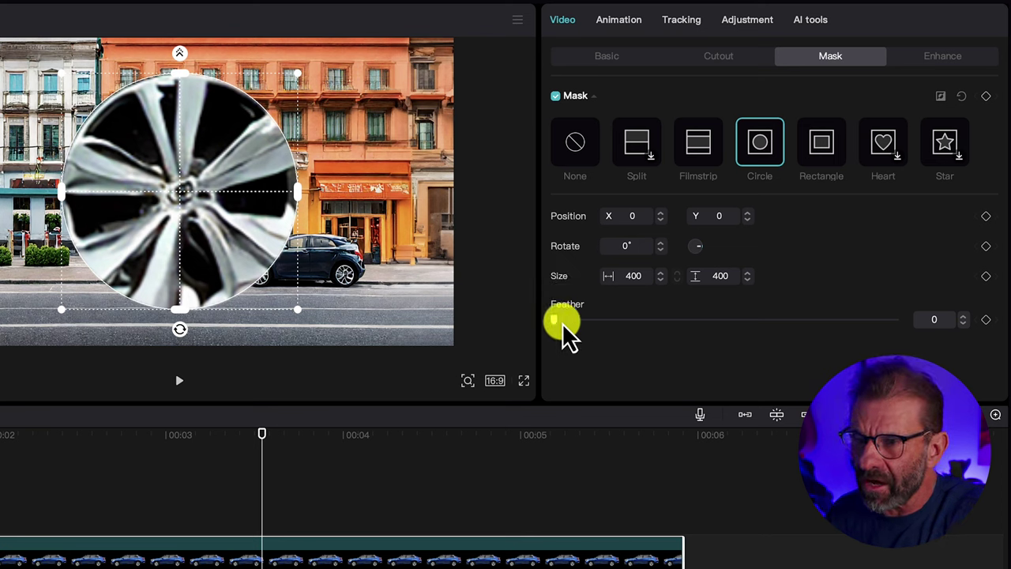
left_click_drag(556, 319, 560, 321)
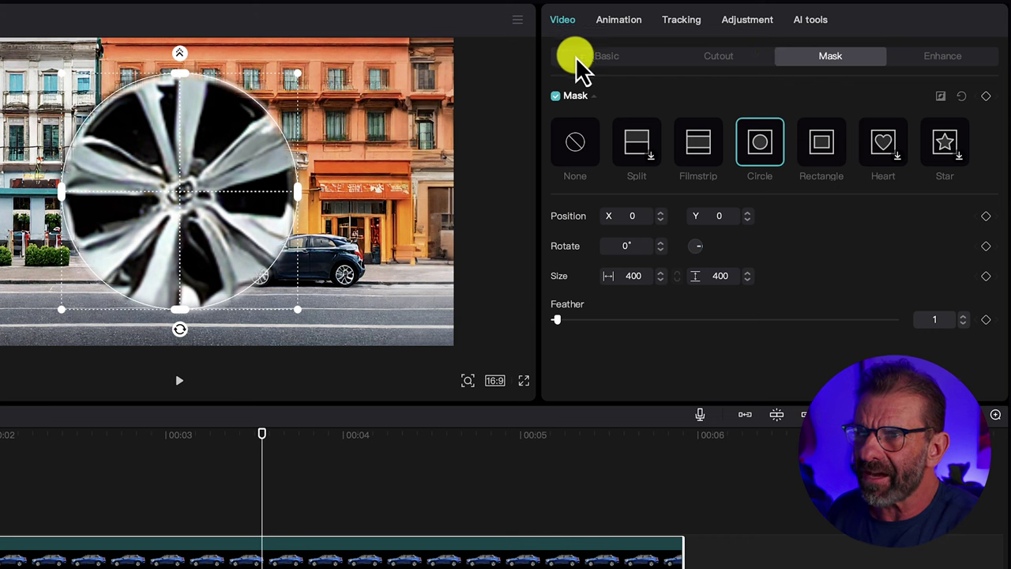
left_click(595, 54)
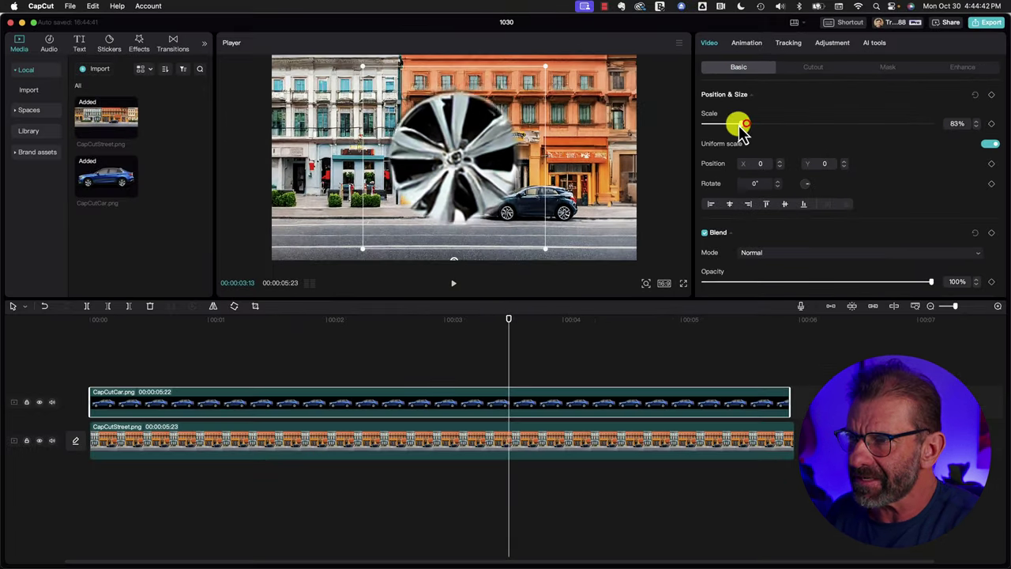
Step: Shrink the wheel, add a second six-second car clip, and move the wheel clip to the top track
left_click_drag(607, 148, 587, 154)
left_click_drag(726, 134, 714, 127)
left_click_drag(95, 177, 88, 368)
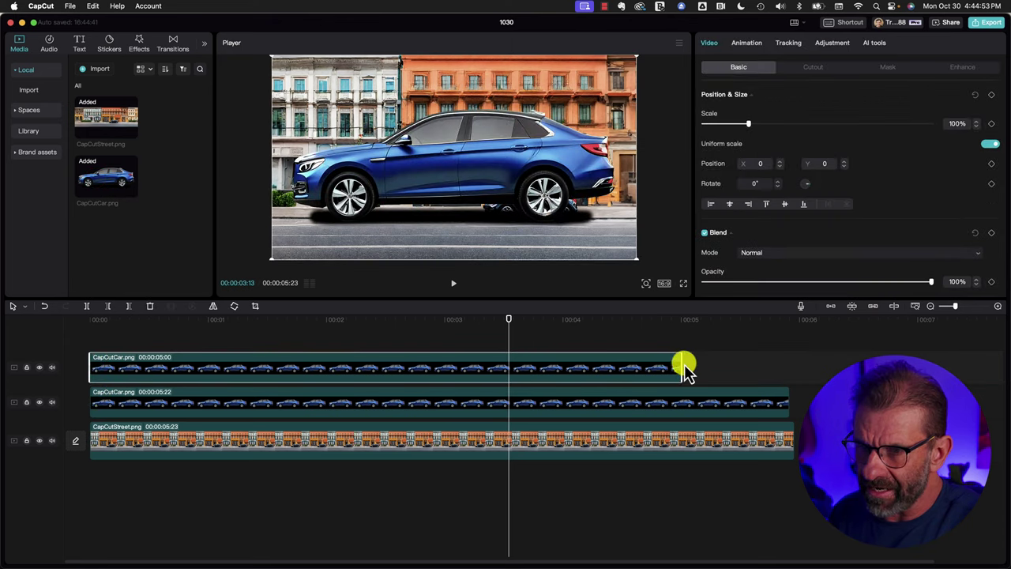
left_click_drag(681, 364, 796, 365)
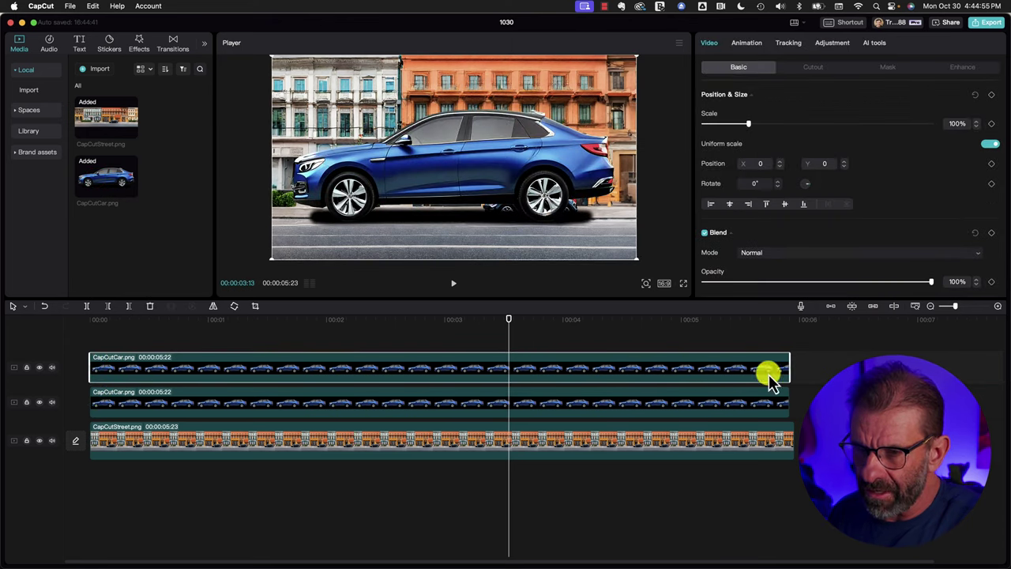
left_click_drag(650, 413, 642, 362)
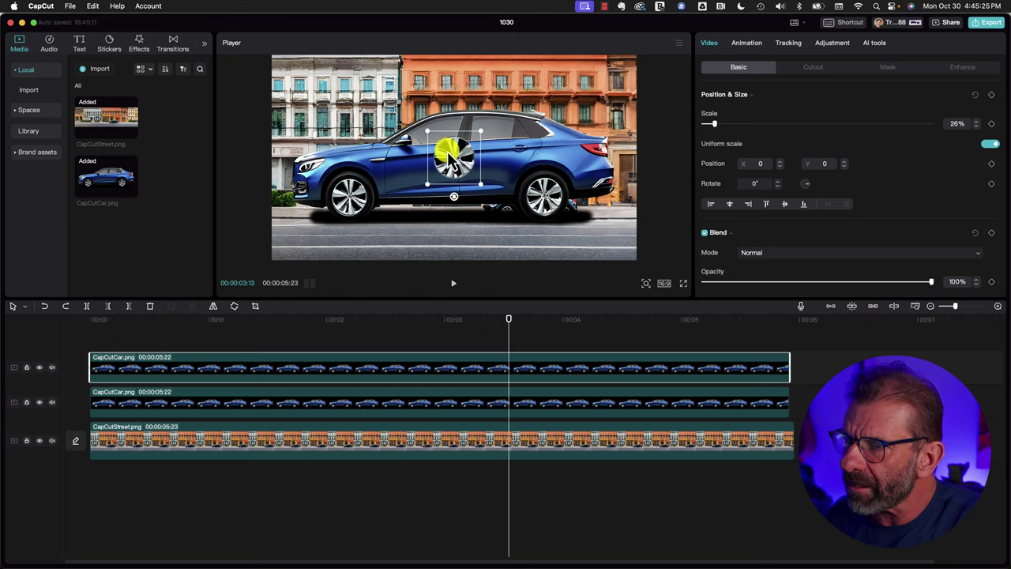
Step: Fit the wheel at 23% scale over the car's rear wheel at 100% opacity
left_click_drag(456, 161, 546, 201)
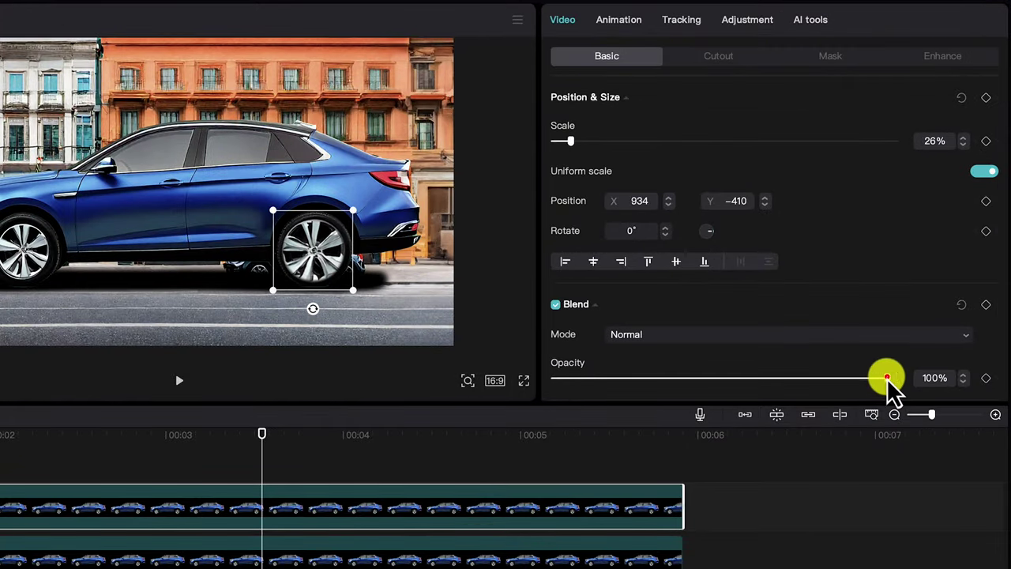
left_click_drag(888, 377, 780, 374)
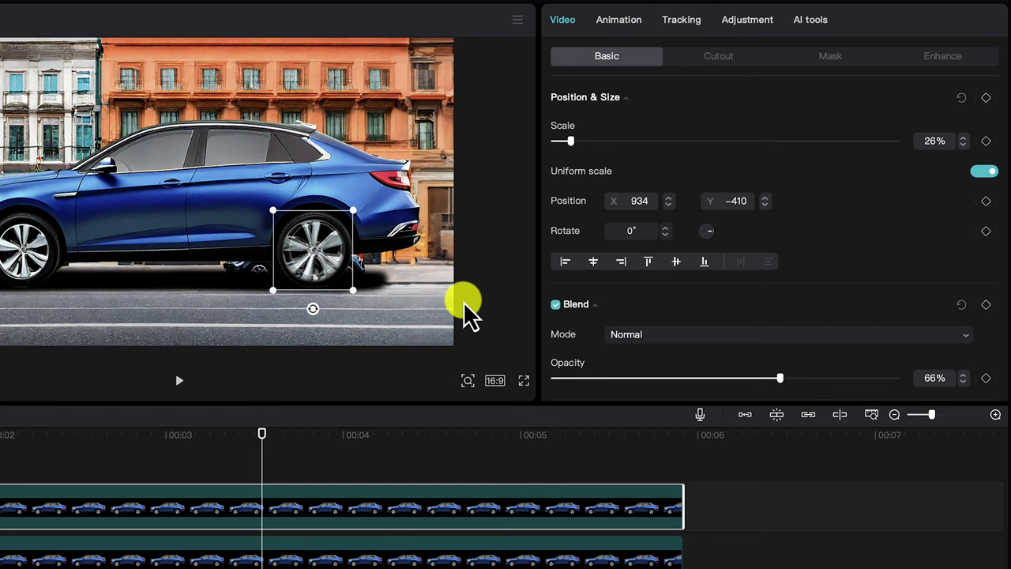
left_click_drag(354, 290, 350, 286)
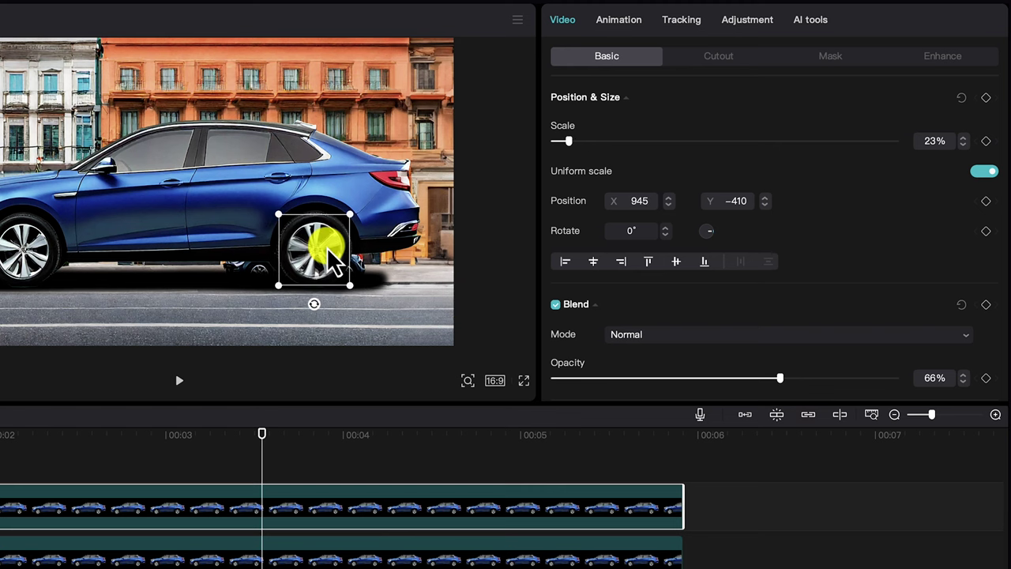
double_click(780, 376)
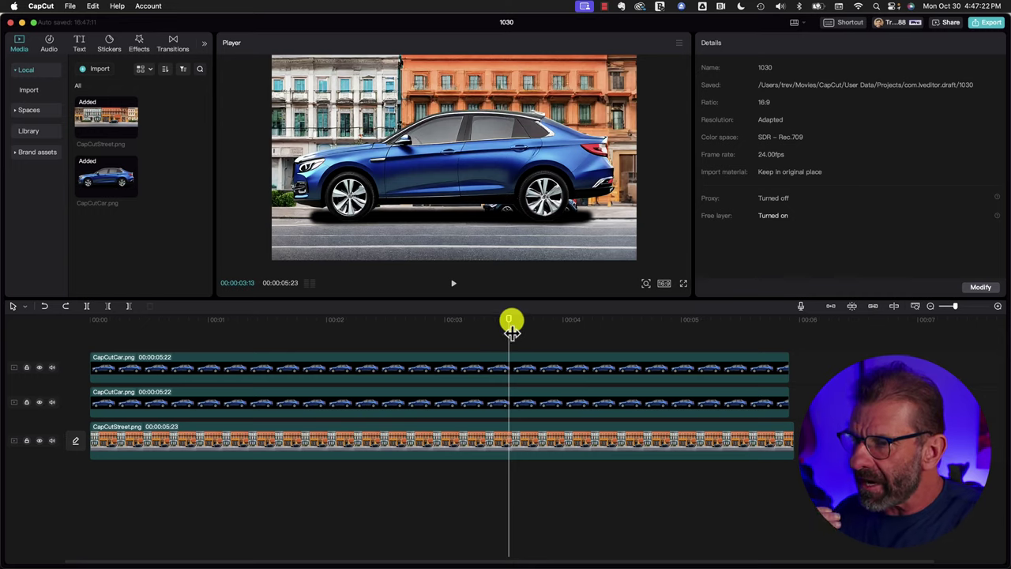
Step: Add a 0° rotation keyframe to the wheel overlay at the clip's start
left_click_drag(509, 324, 87, 324)
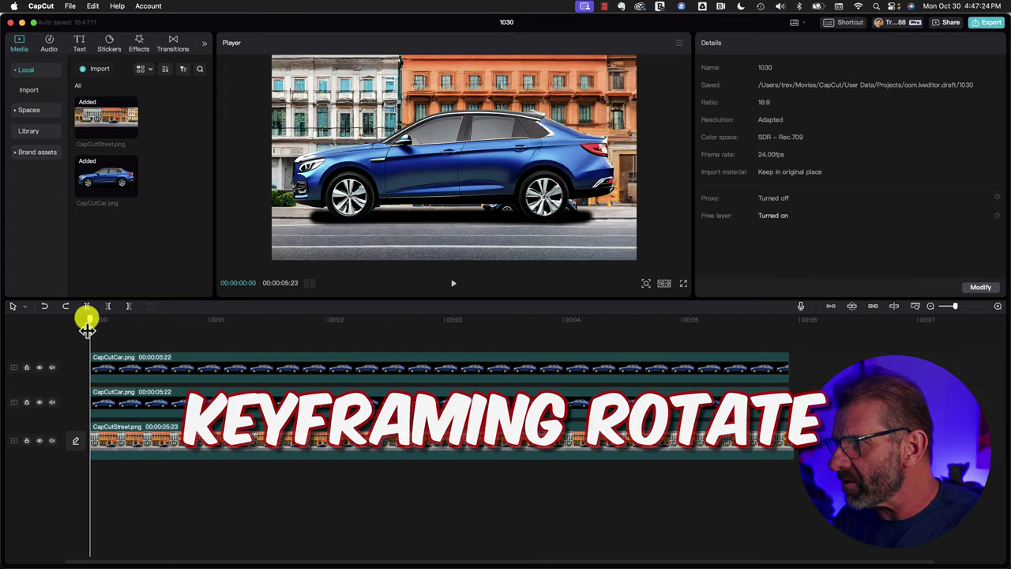
left_click(131, 365)
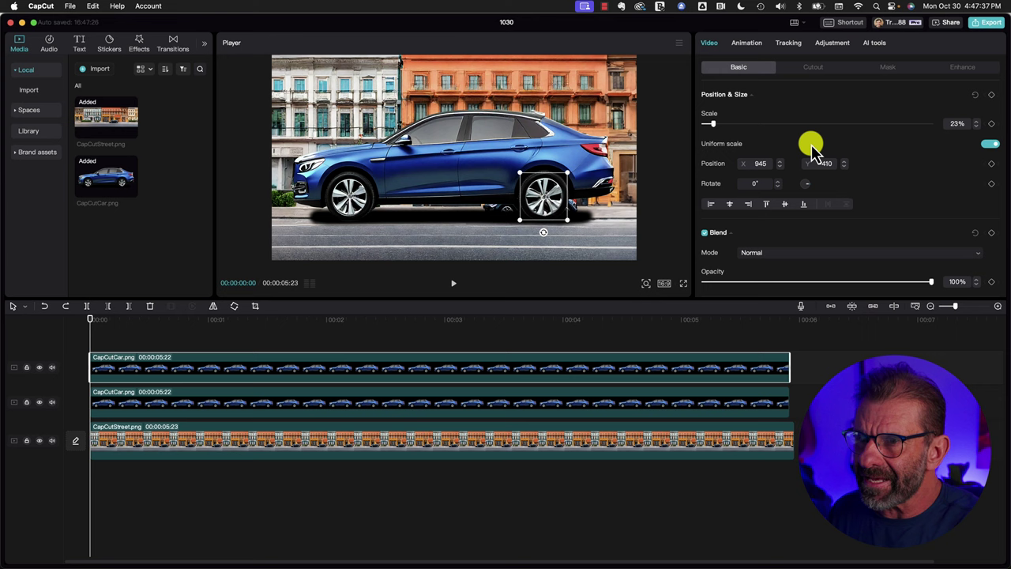
left_click(992, 184)
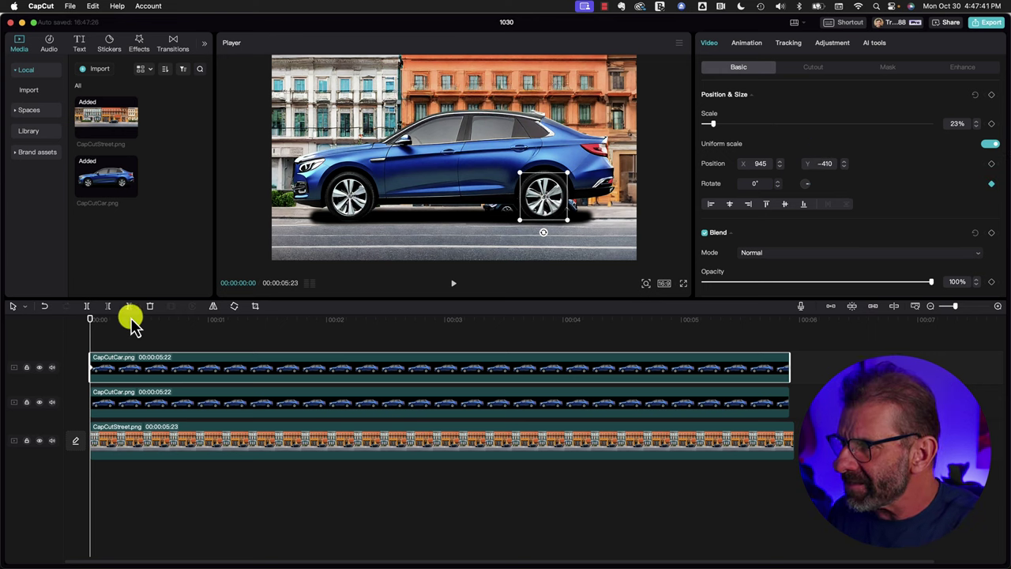
Step: Set the wheel's rotation to -720 at 5:21 near the clip's end
left_click_drag(130, 320, 793, 314)
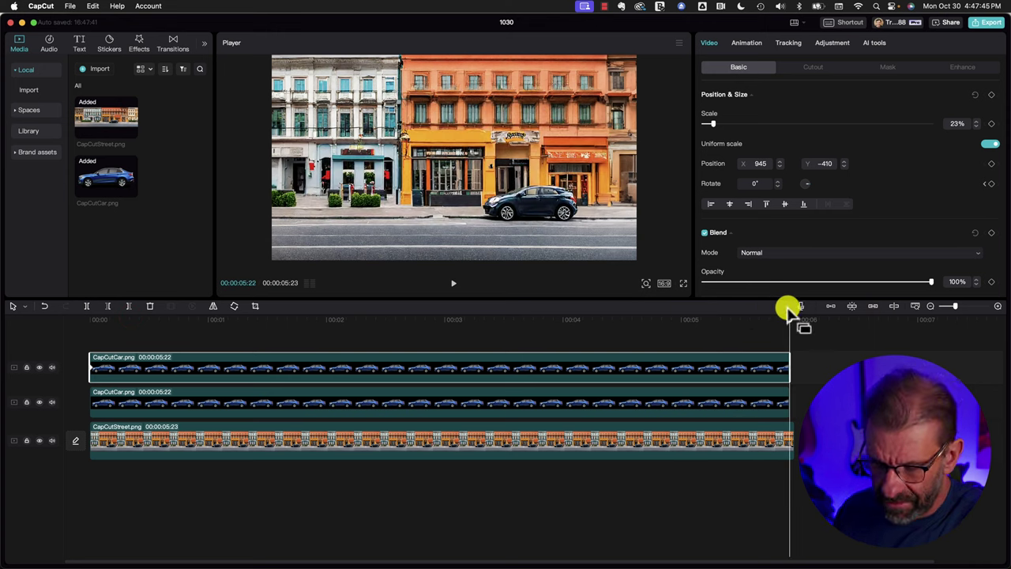
key("Left")
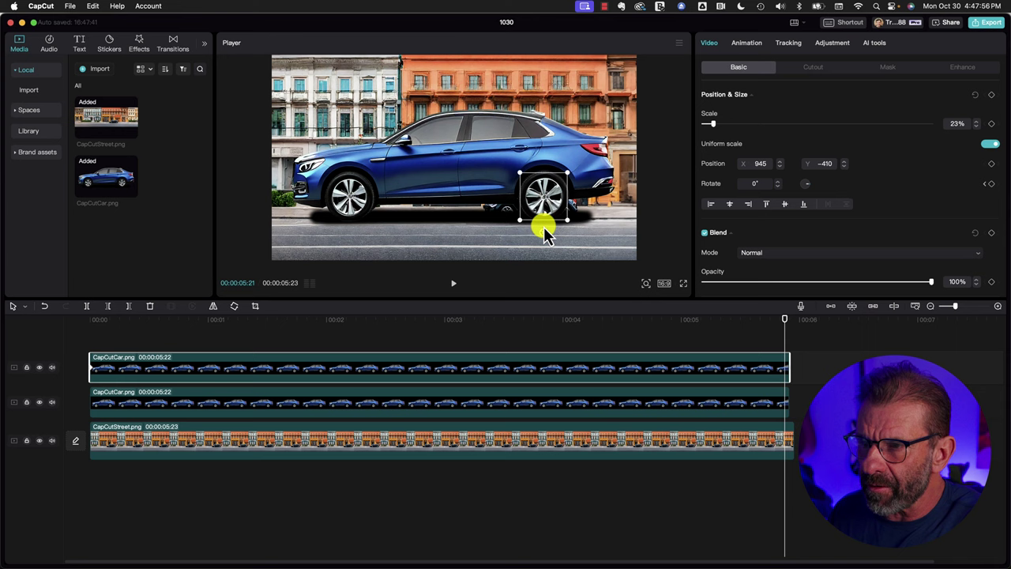
left_click_drag(544, 231, 576, 158)
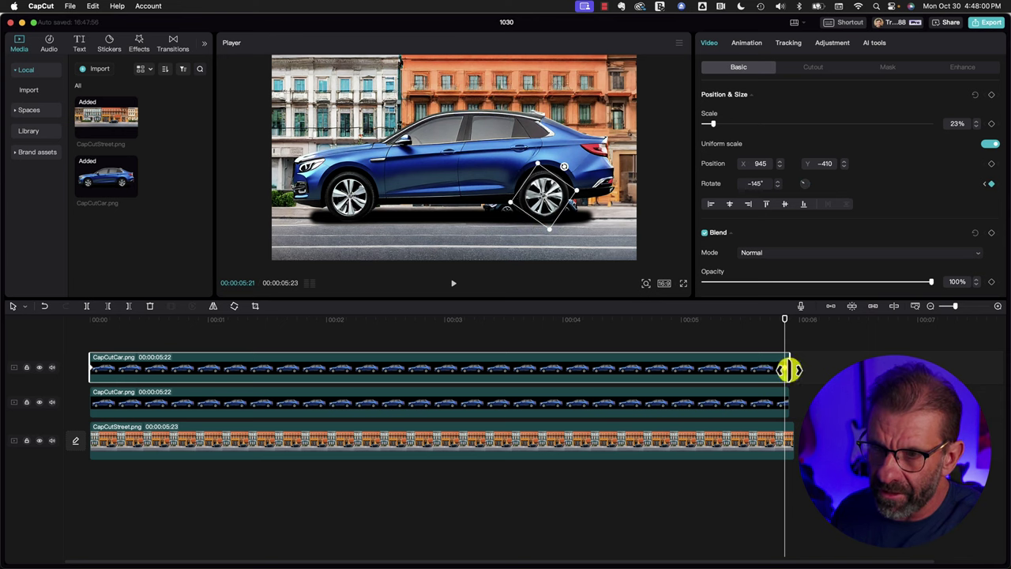
key("cmd+z")
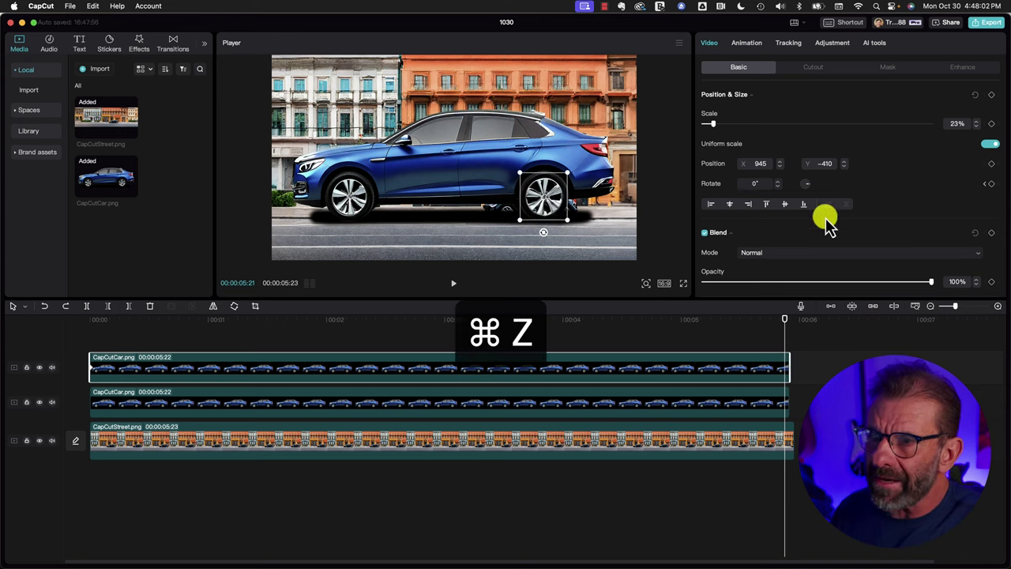
left_click(746, 184)
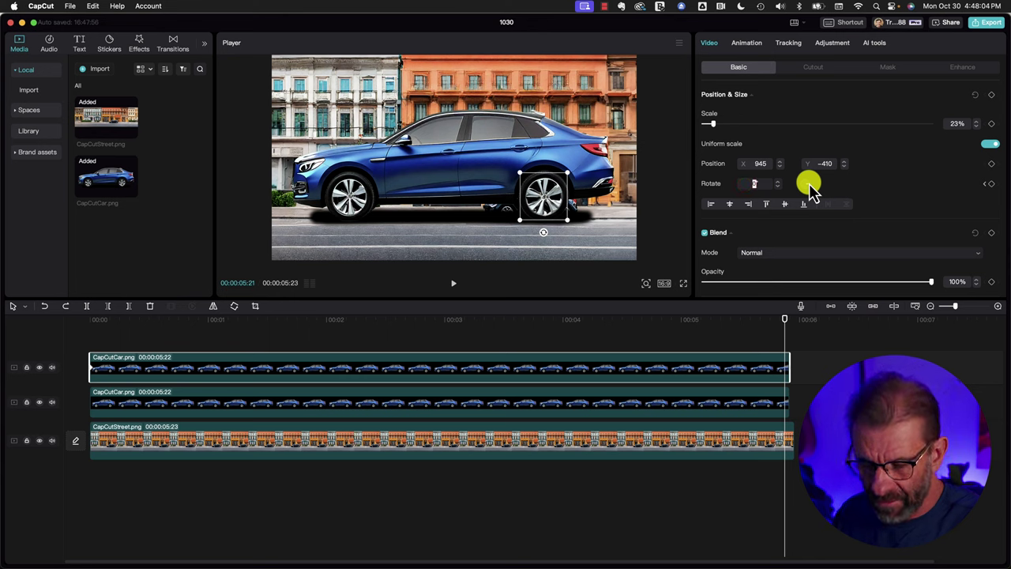
type("-720")
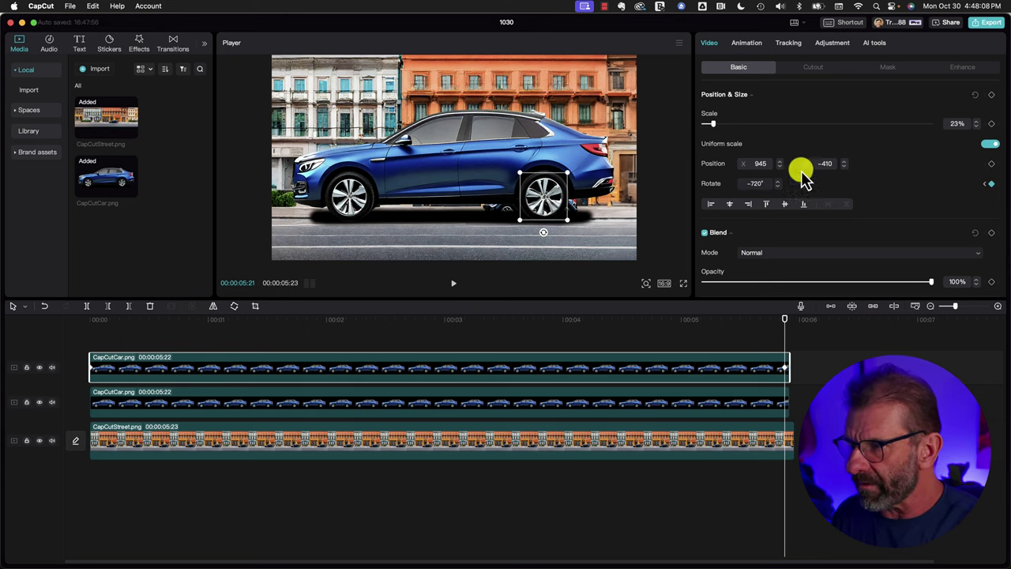
Step: Preview the spinning wheel from the start of the clip
left_click(90, 320)
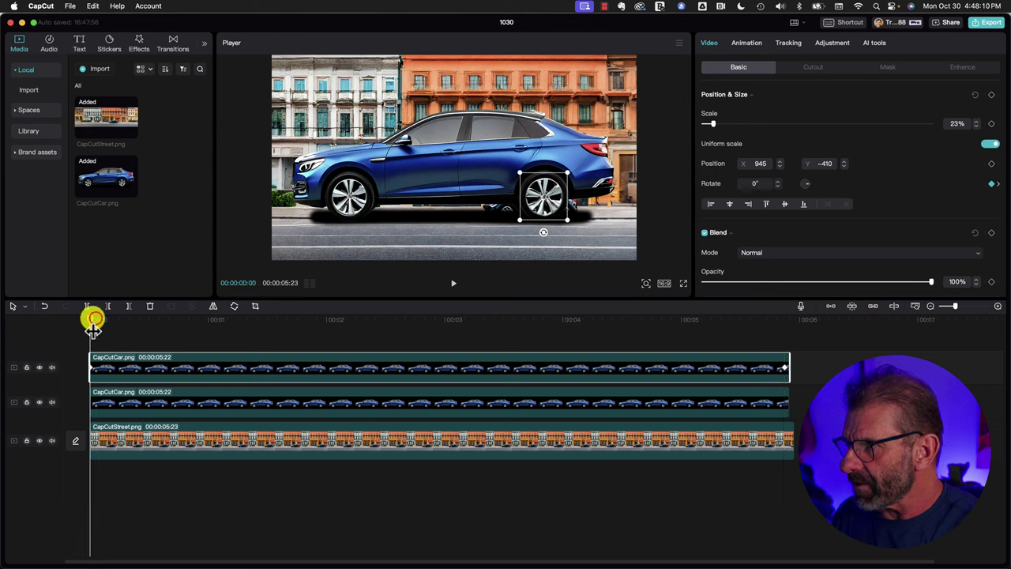
mouse_move(95, 320)
left_mouse_down()
mouse_move(786, 320)
mouse_move(92, 319)
left_mouse_up()
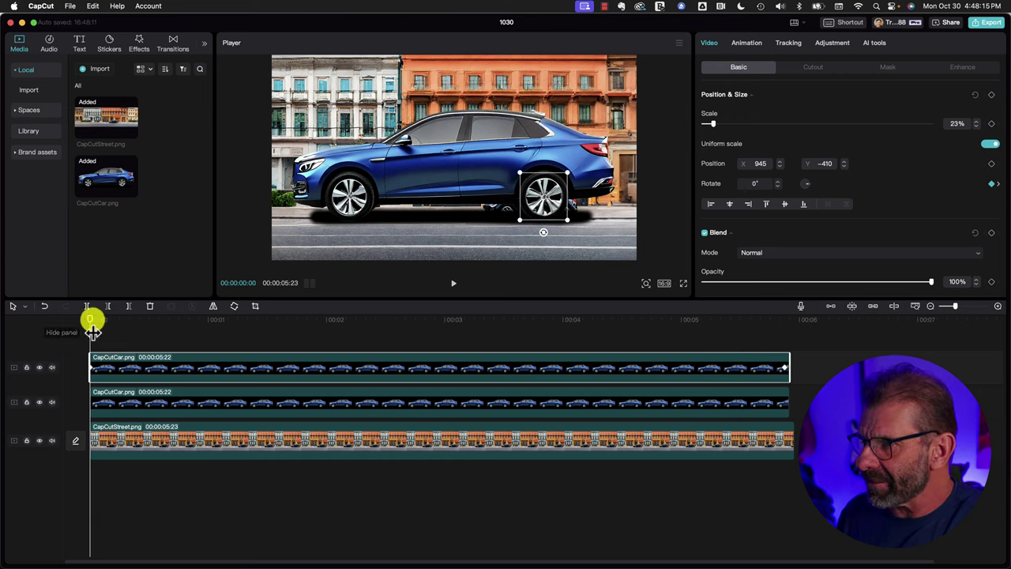
left_click(199, 320)
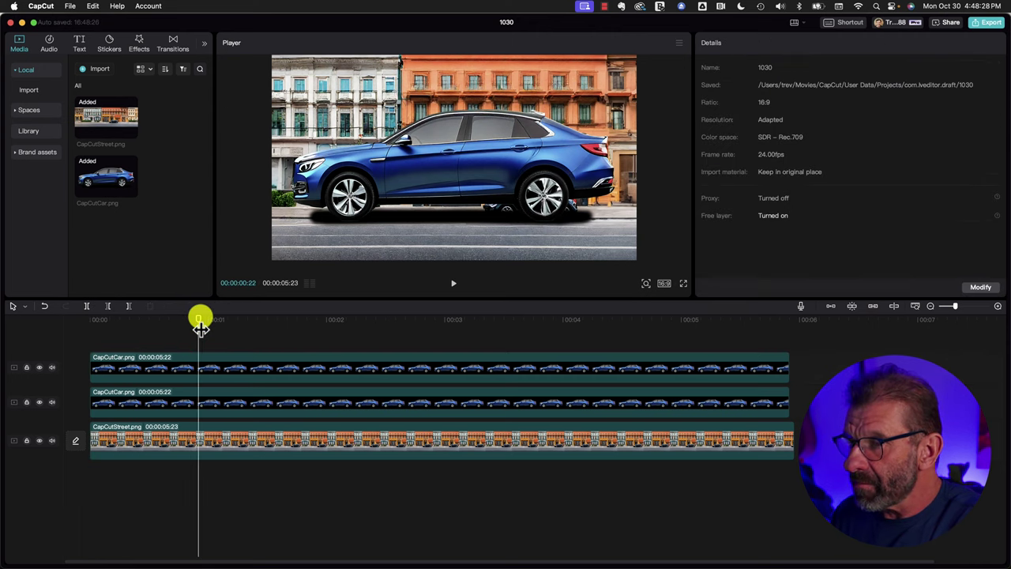
left_click_drag(200, 320, 63, 316)
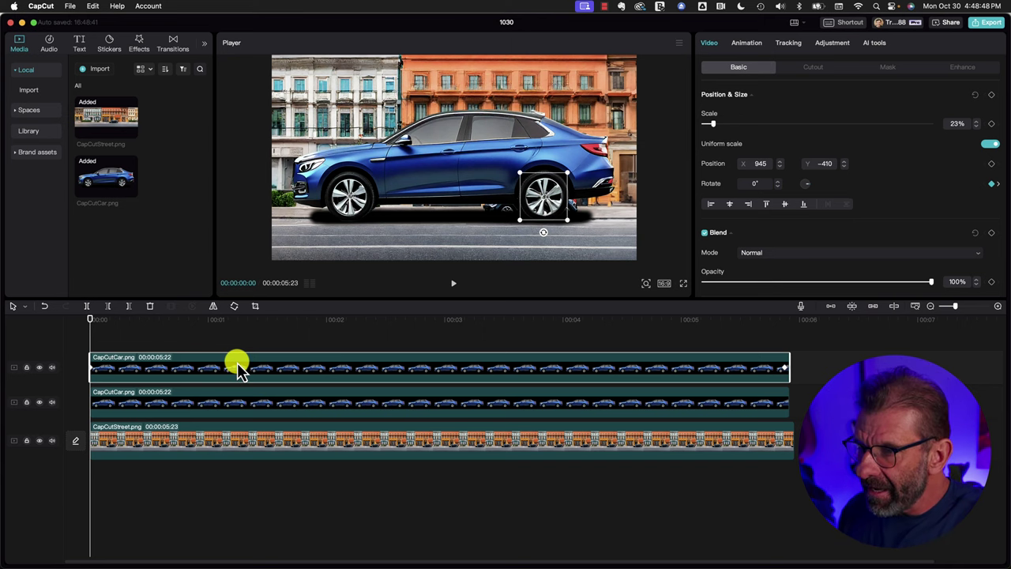
Step: Copy the wheel clip to a new track, place the copy over the front wheel, and preview
left_click_drag(237, 365, 323, 343)
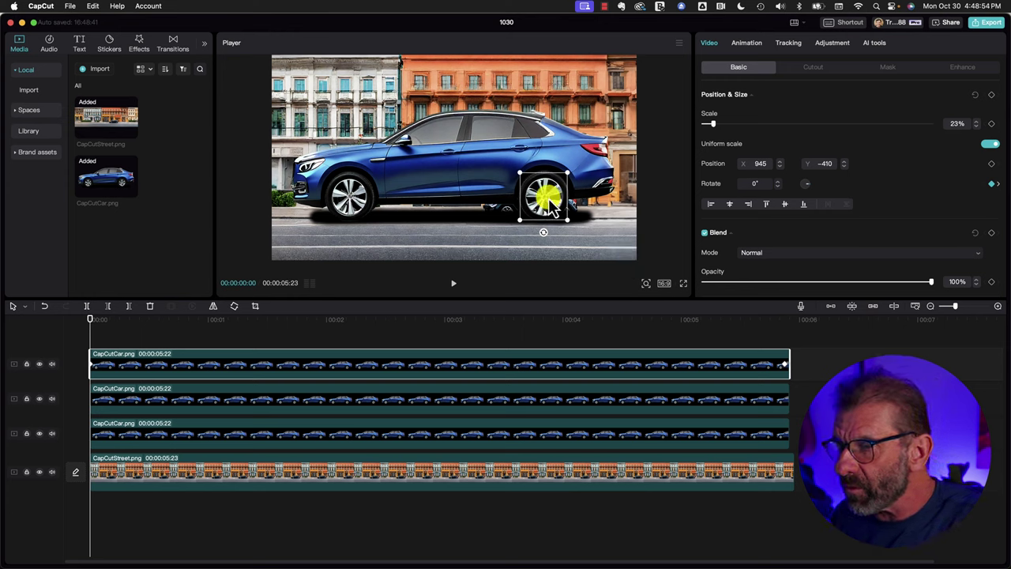
left_click_drag(551, 205, 356, 208)
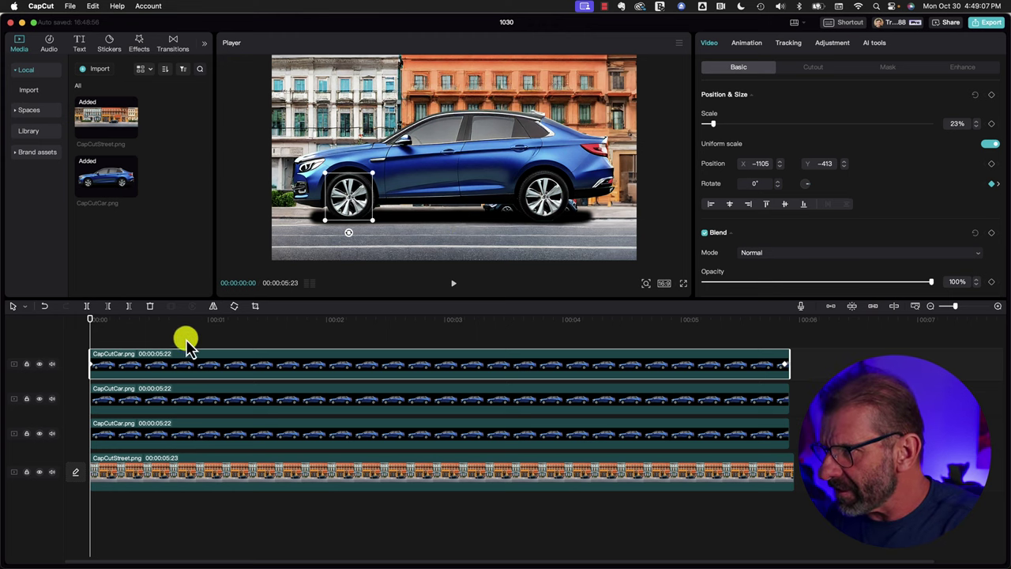
left_click_drag(172, 320, 90, 316)
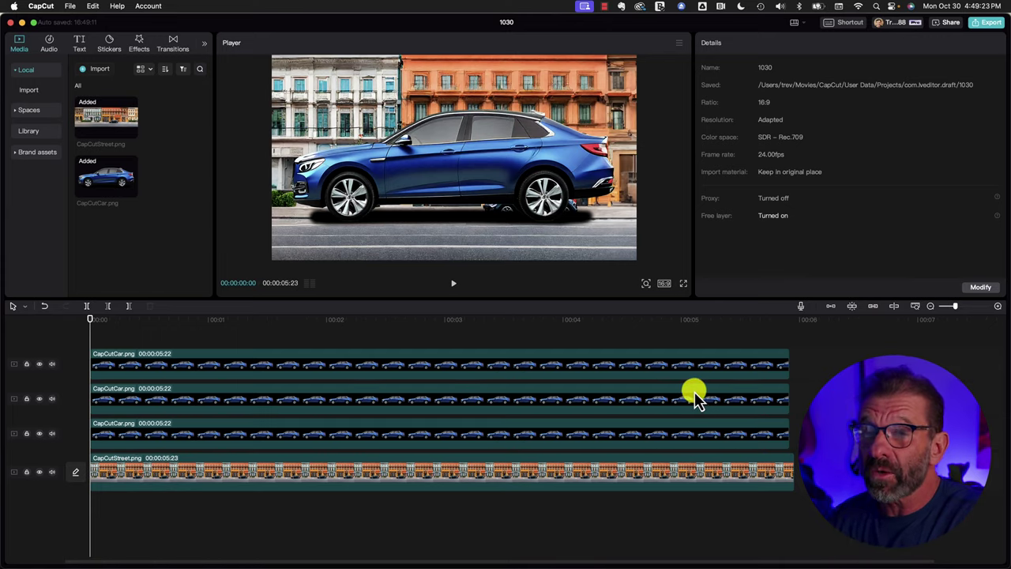
Step: Merge the car and both wheel clips into Compound clip2
left_click_drag(806, 442, 734, 371)
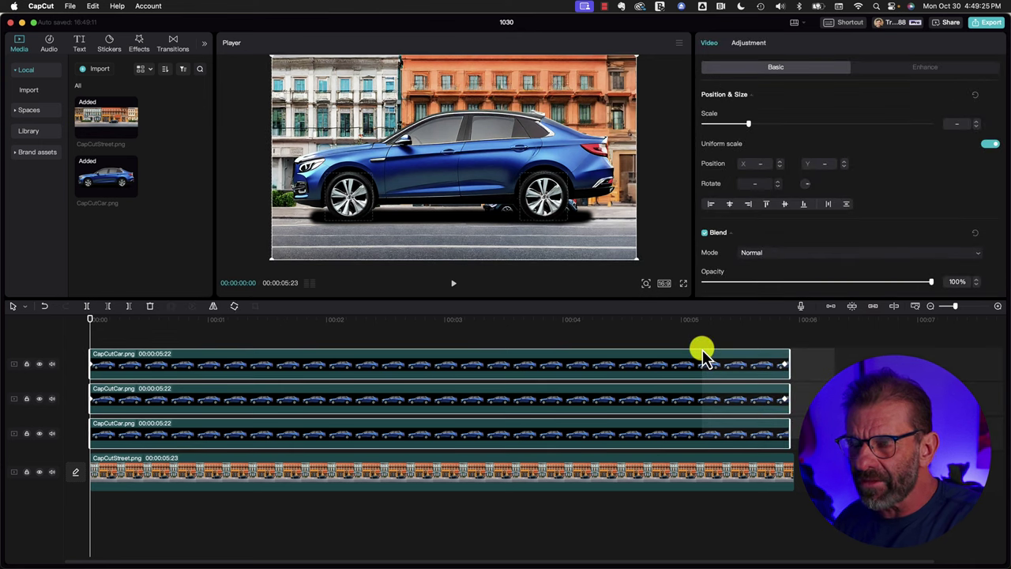
right_click(637, 365)
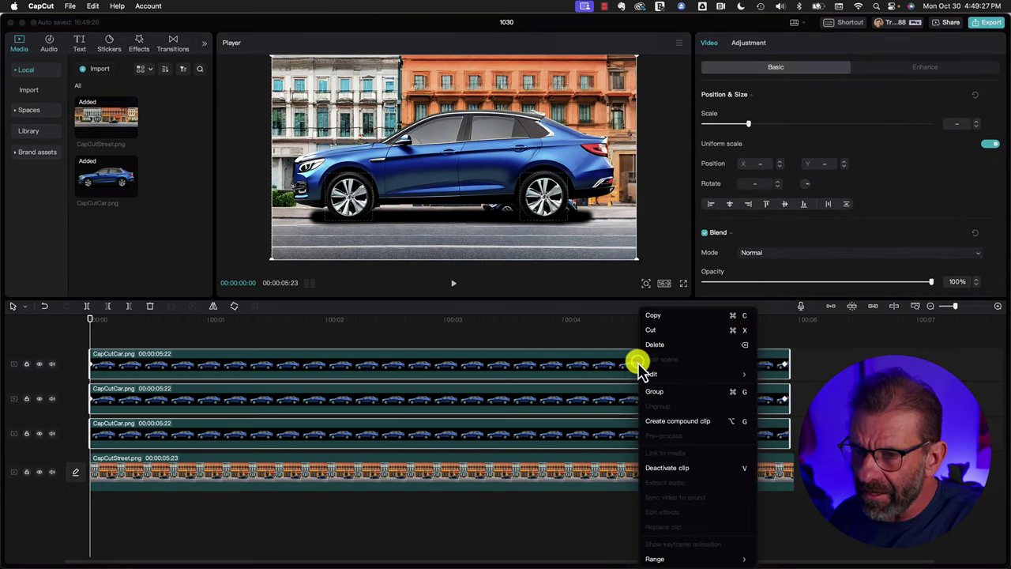
left_click(665, 421)
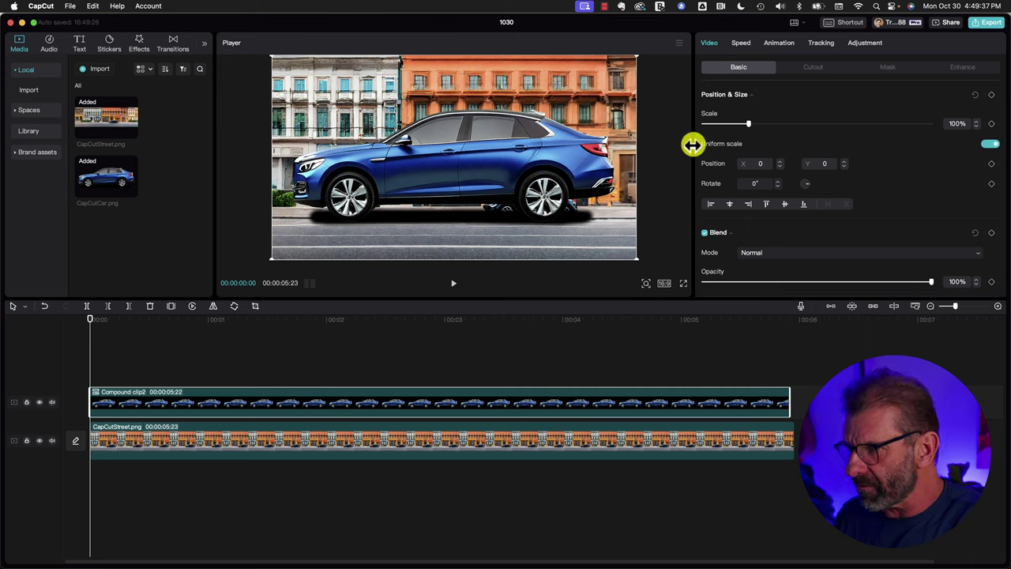
Step: Scale the compound car to 54% and place it on the road at position 2313, −557
left_click_drag(746, 124, 726, 124)
left_click_drag(458, 158, 558, 212)
left_click_drag(727, 124, 728, 124)
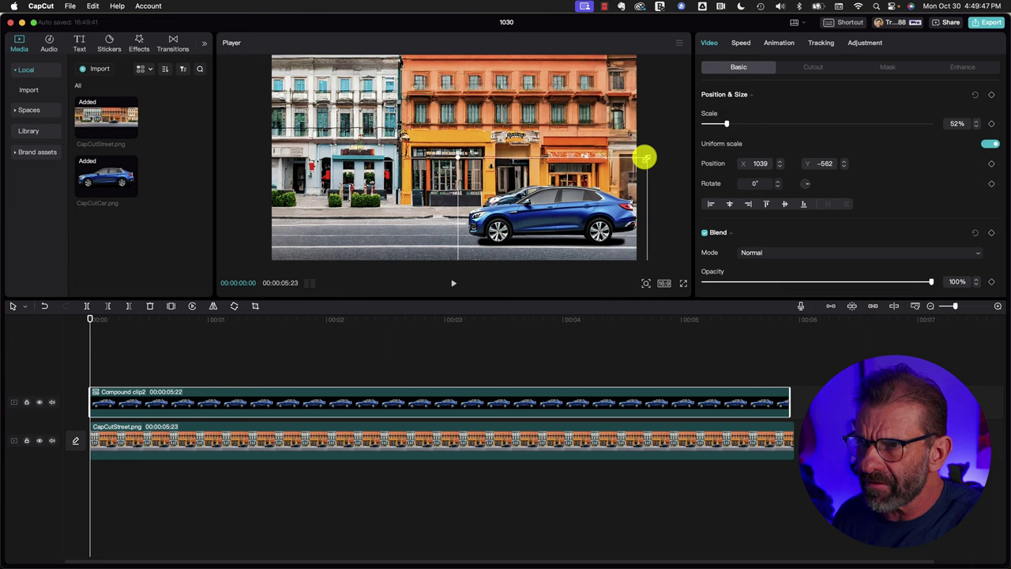
left_click_drag(646, 157, 655, 155)
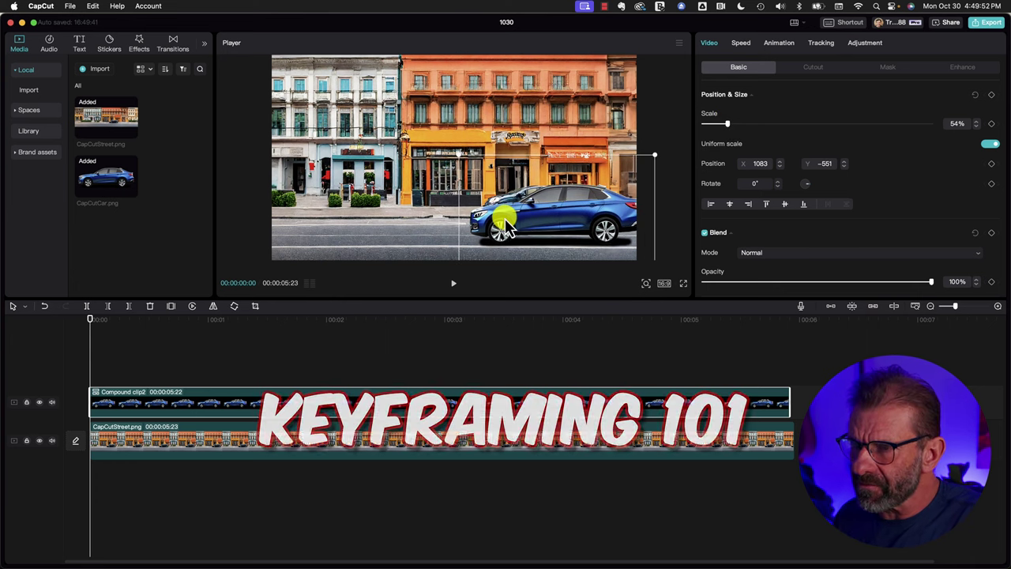
left_click_drag(521, 225, 624, 229)
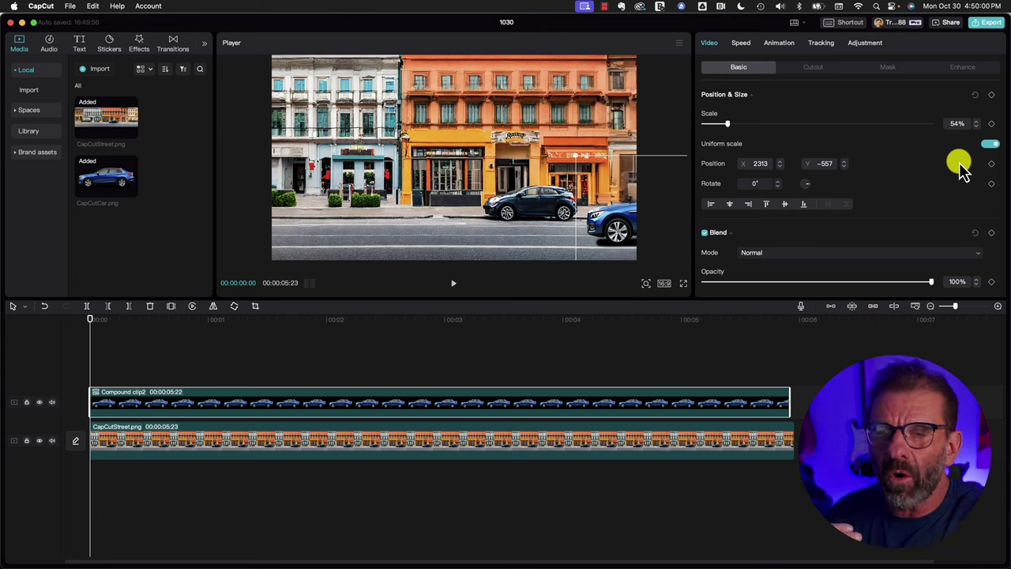
Step: Keyframe the car's position at 0:00, then move it to −2640, −557 at 5:21
left_click(991, 165)
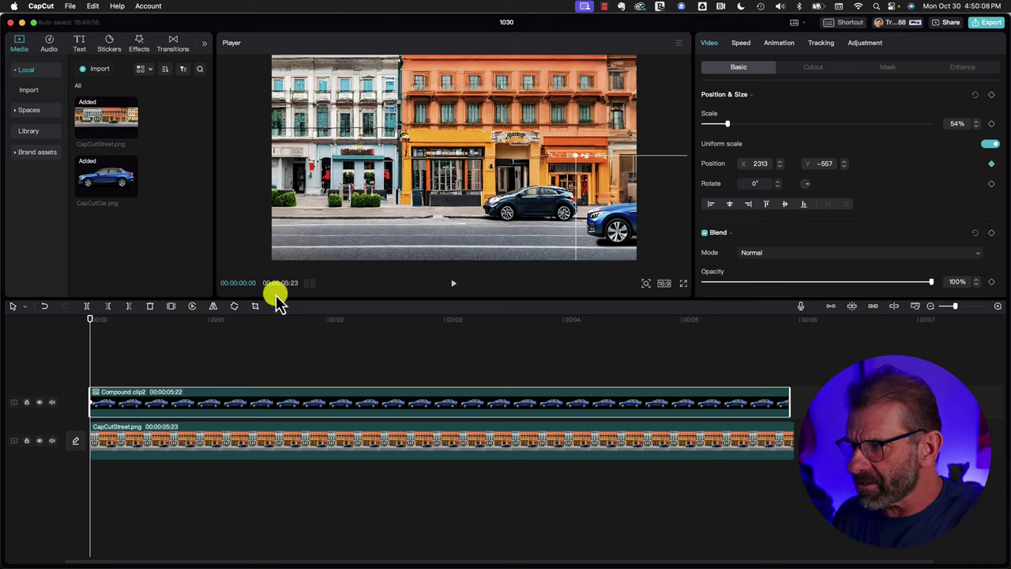
left_click_drag(97, 318, 748, 312)
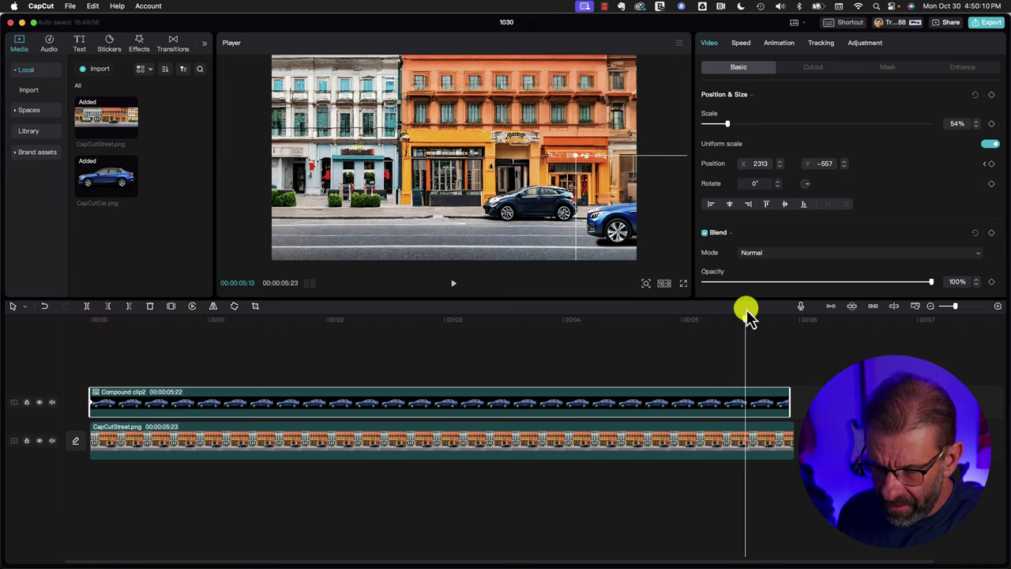
key("Down")
key("Left")
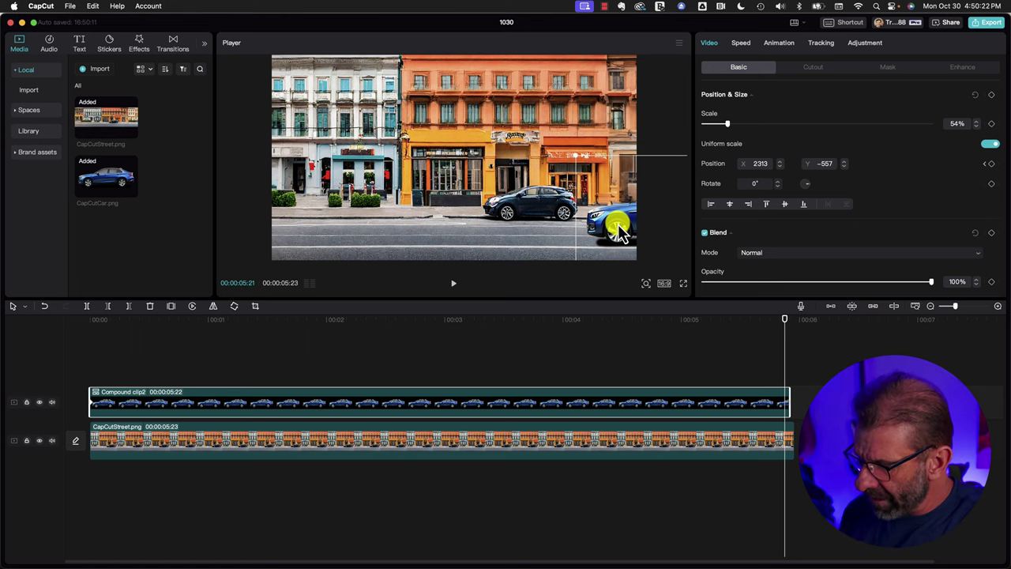
left_click_drag(618, 223, 148, 218)
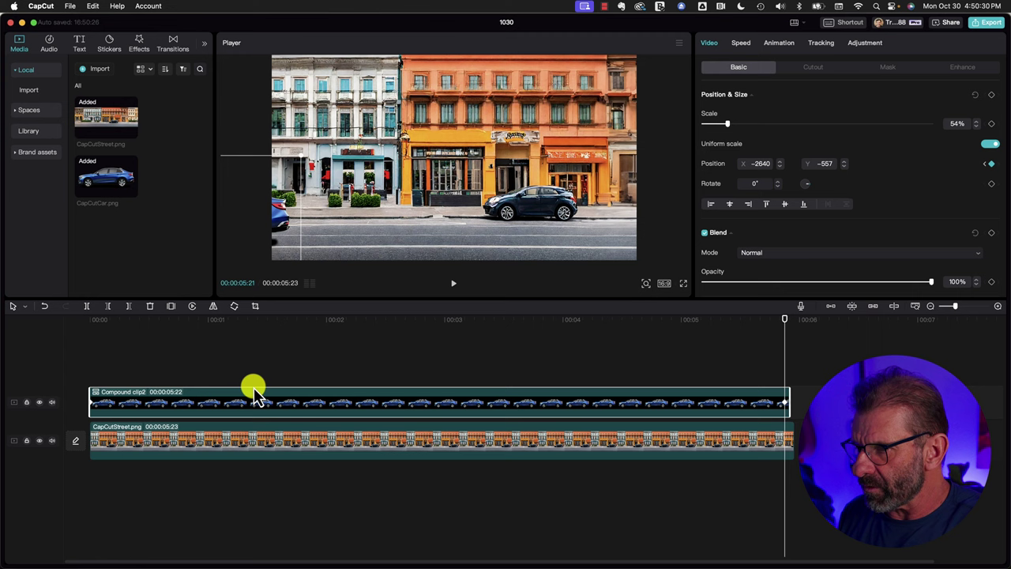
Step: Replay the car animation from the start, then scale the street background to 181%
left_click(238, 369)
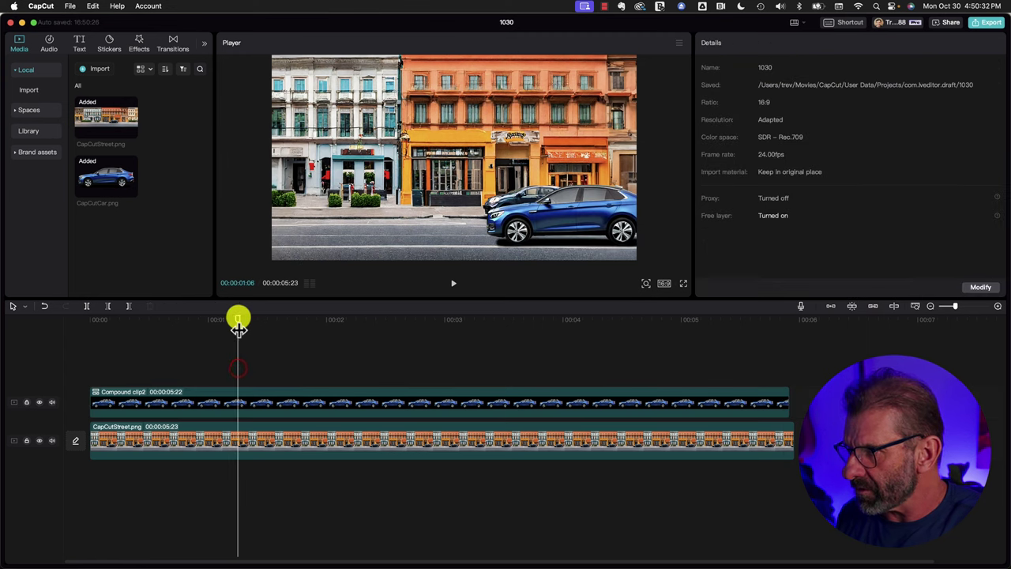
left_click_drag(239, 326, 90, 309)
key("space")
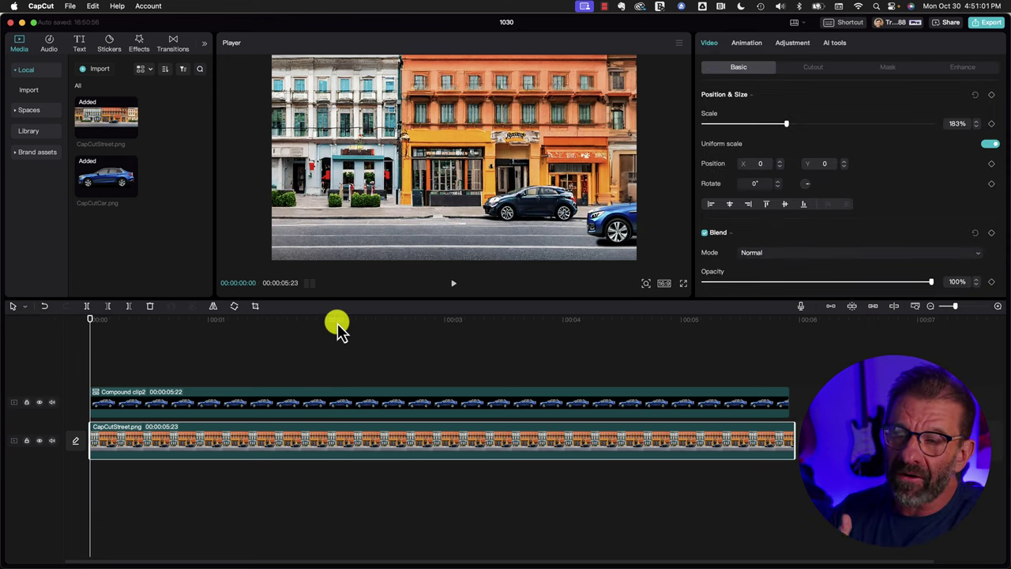
mouse_move(775, 124)
left_mouse_down()
mouse_move(740, 125)
mouse_move(787, 121)
left_mouse_up()
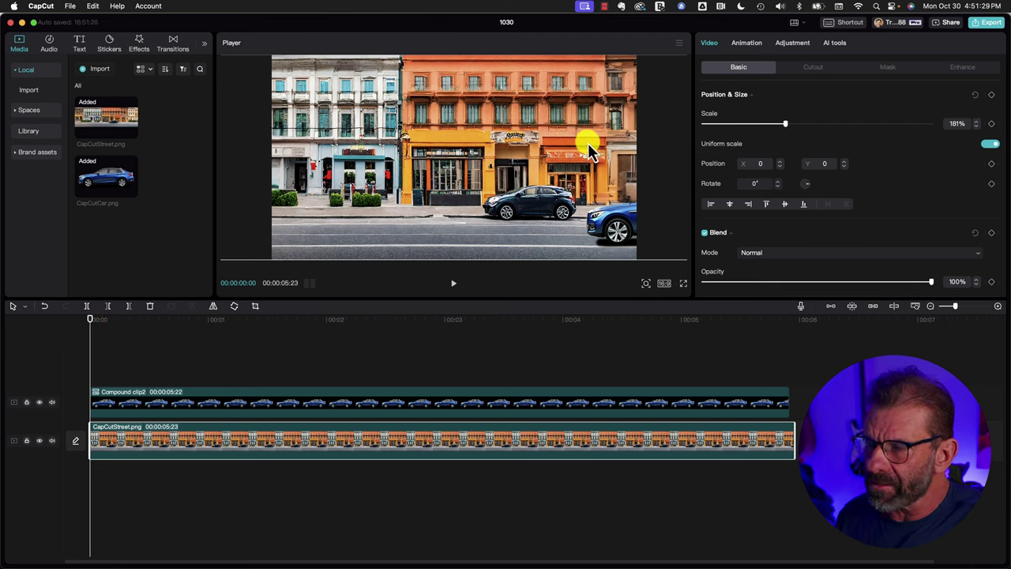
Step: Keyframe the street image at Position X -1555 at the start and X 1520 at the clip's end
left_click_drag(591, 152, 442, 152)
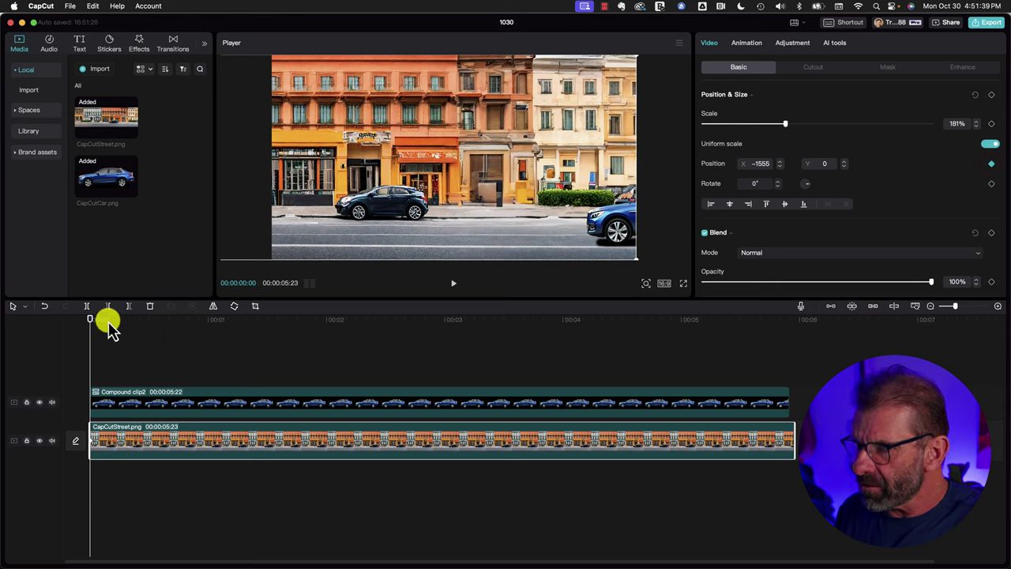
left_click_drag(108, 324, 553, 321)
key("Down")
key("Left")
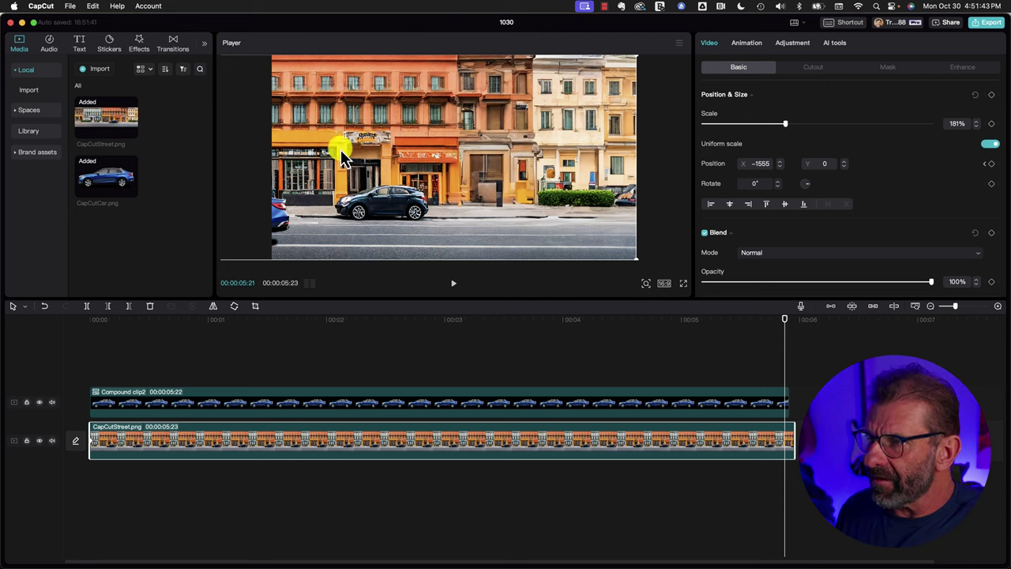
left_click_drag(311, 150, 604, 151)
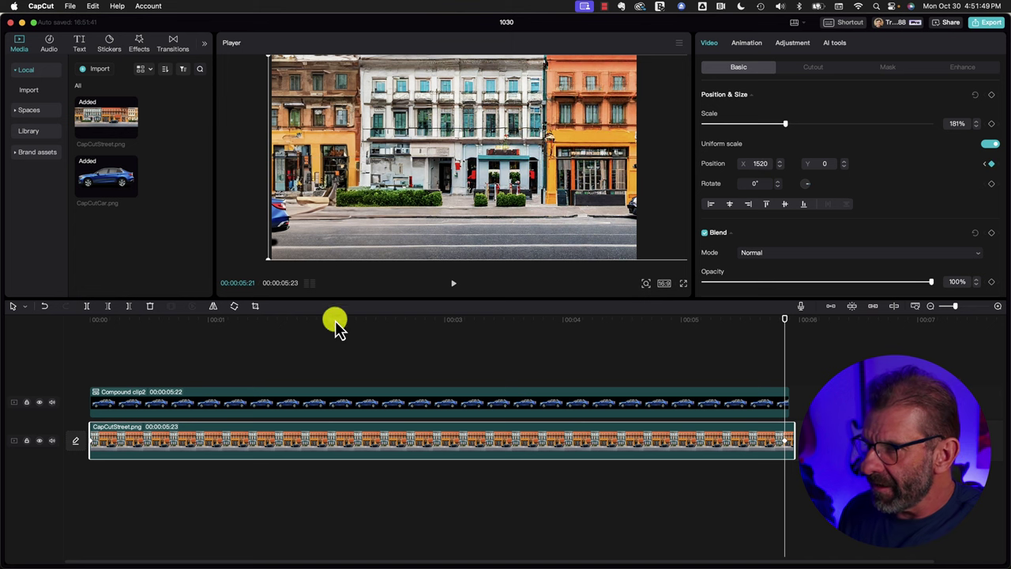
Step: Play the scrolling street animation from the start, then deselect the street clip
left_click_drag(252, 321, 40, 338)
key("space")
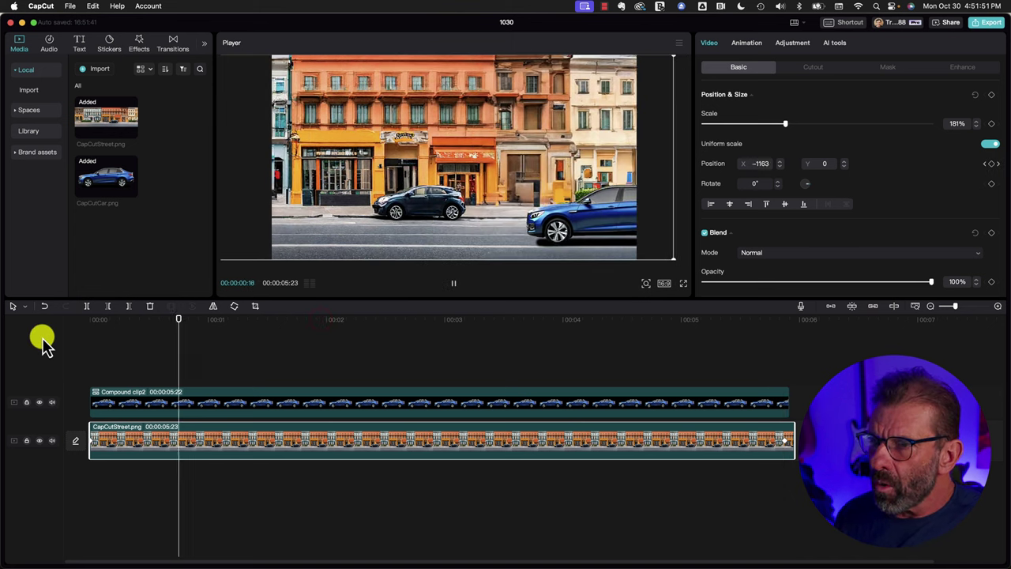
key("space")
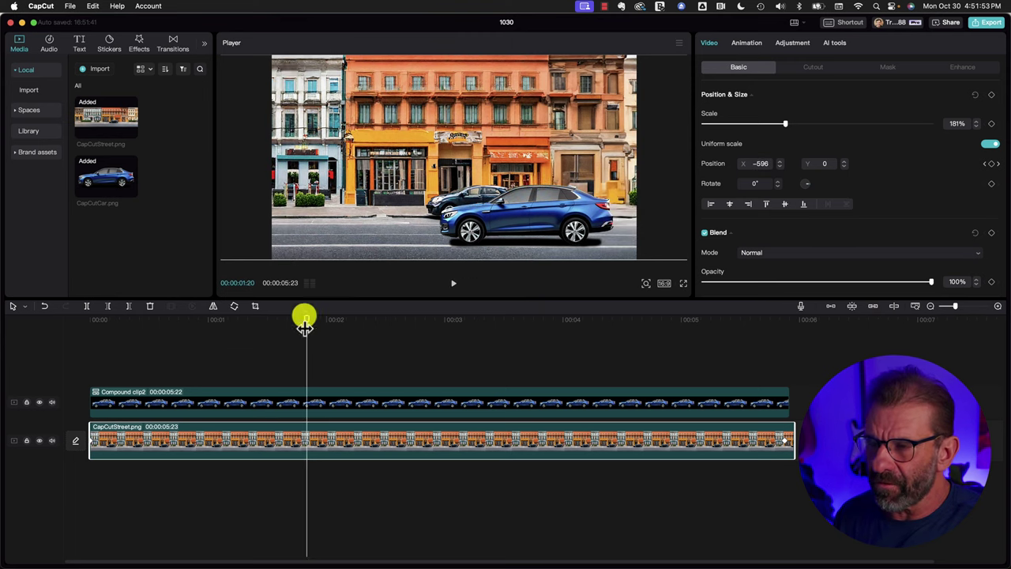
left_click(268, 369)
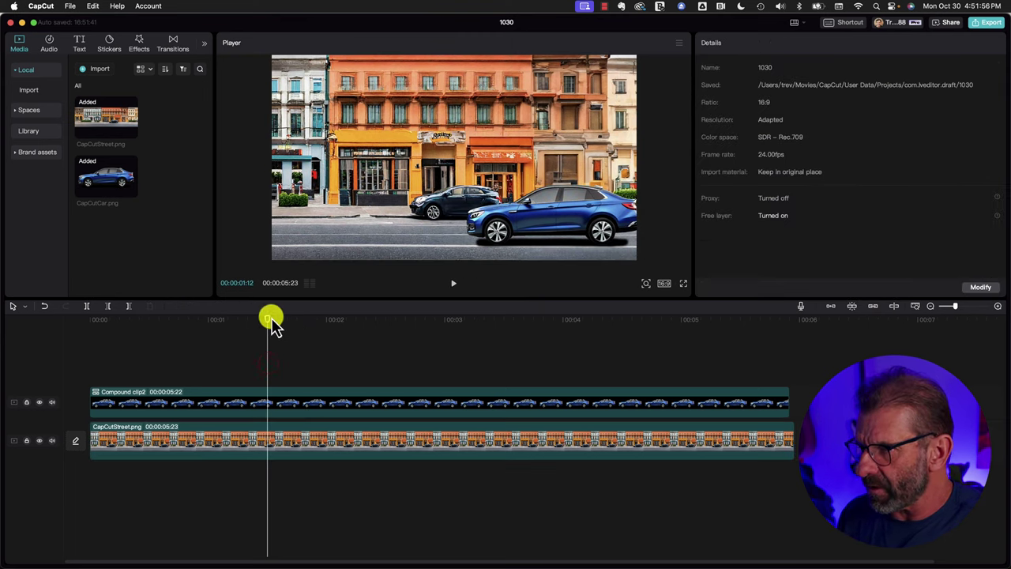
left_click_drag(270, 320, 58, 324)
key("space")
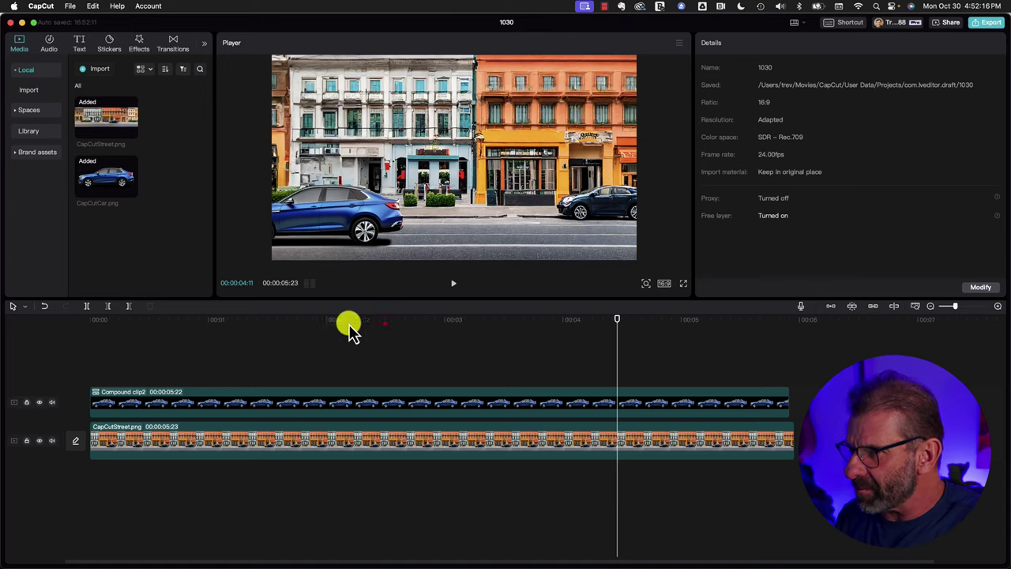
Step: Keyframe Compound clip2 at X 0 at 00:00:03:12, centring the car, then replay it
left_click_drag(350, 324, 273, 328)
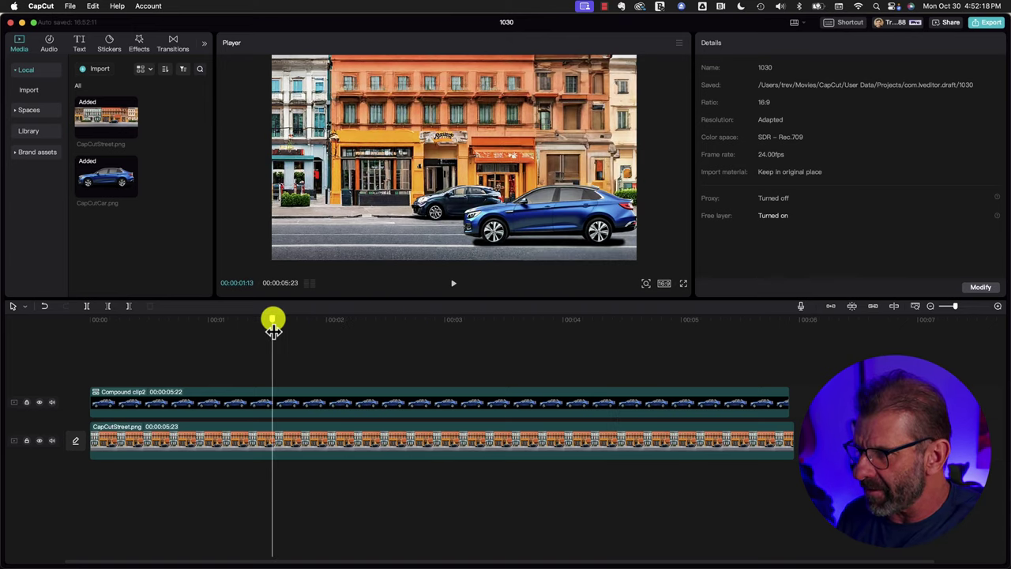
left_click(291, 407)
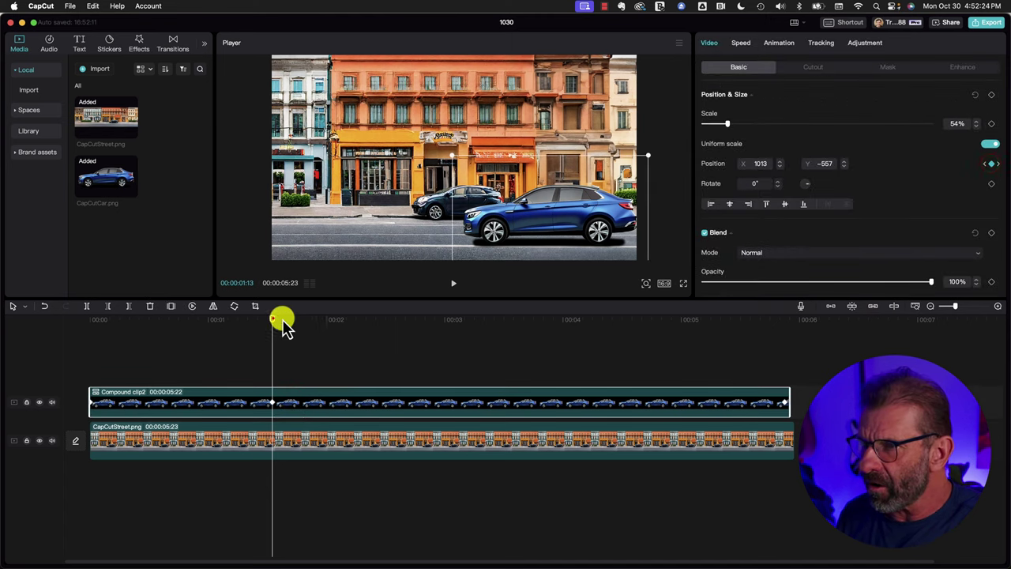
left_click_drag(283, 324, 503, 328)
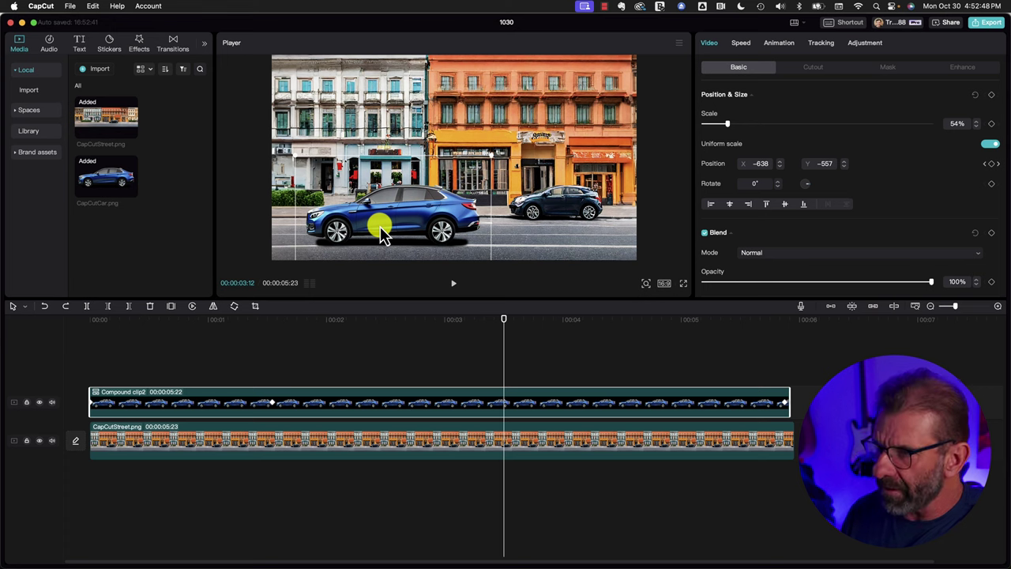
left_click_drag(371, 227, 428, 227)
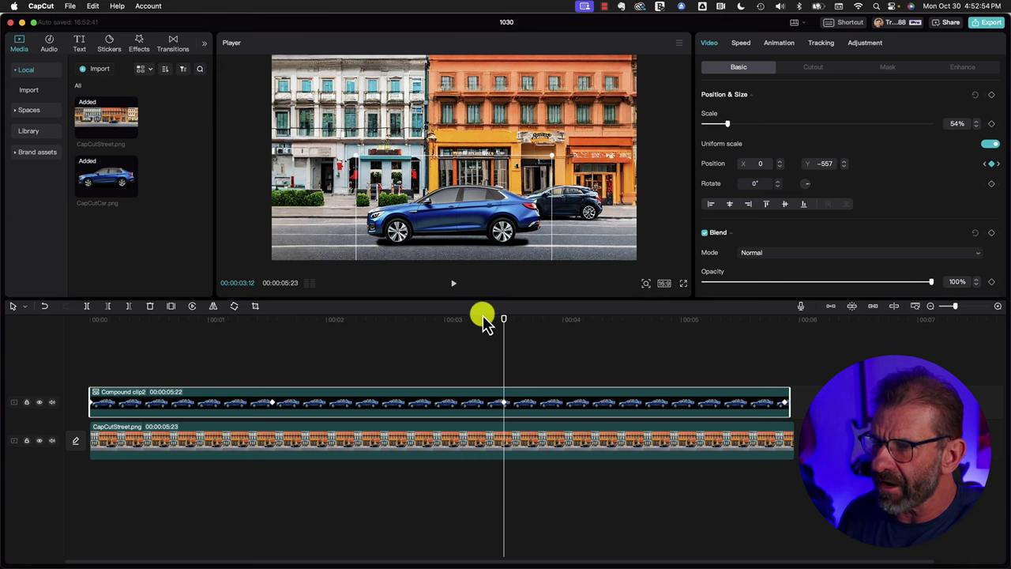
left_click_drag(490, 328, 68, 327)
key("super+shift+f")
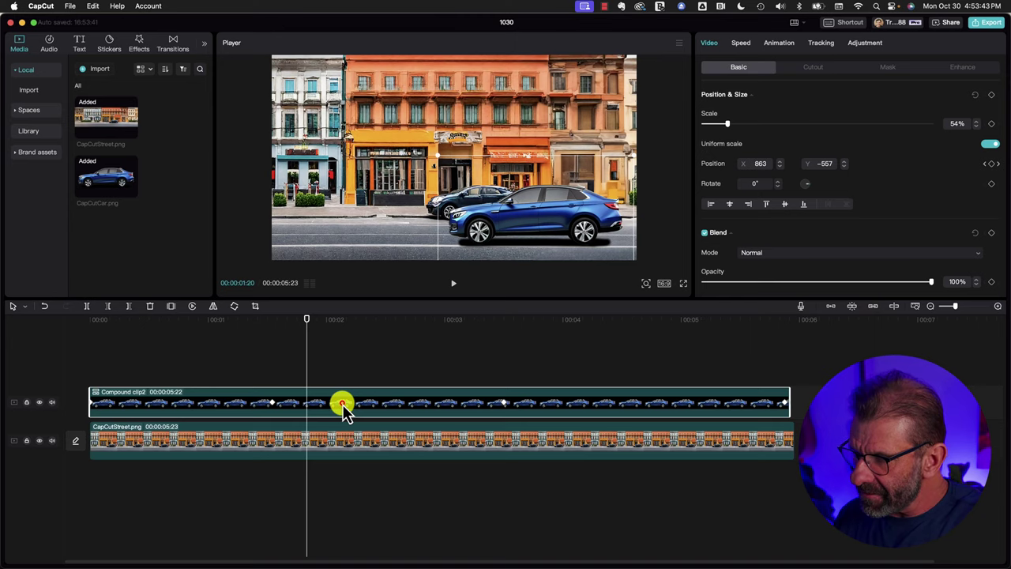
Step: Apply ease curves to both mid-scene Position keyframes in the car's keyframe graph, then hide it
right_click(345, 410)
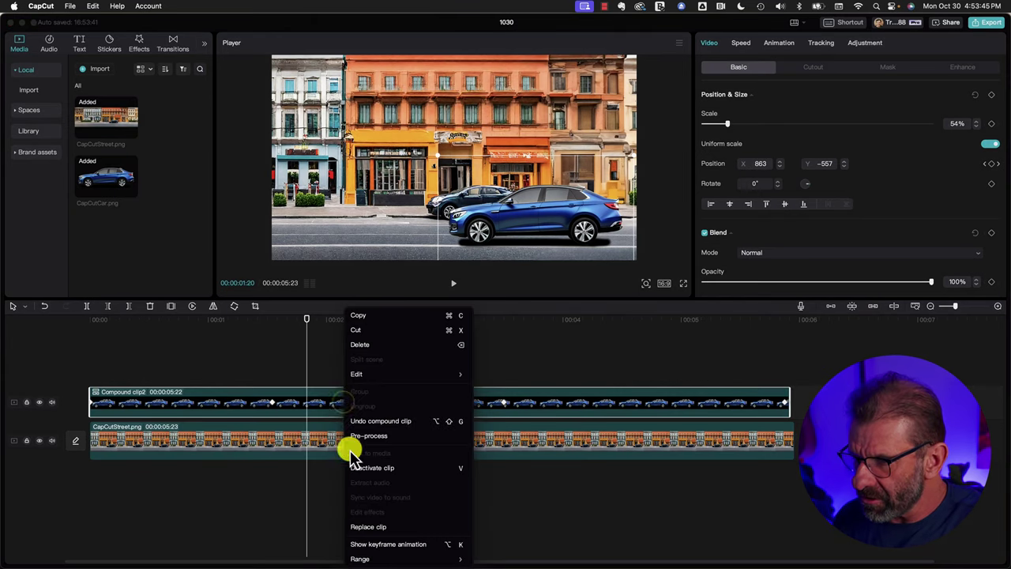
left_click(382, 544)
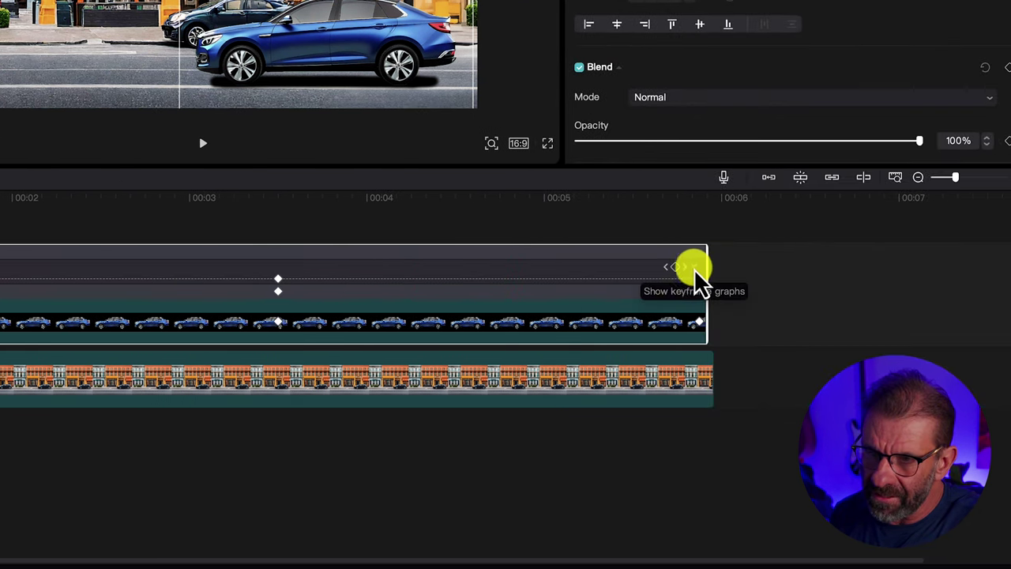
left_click(694, 268)
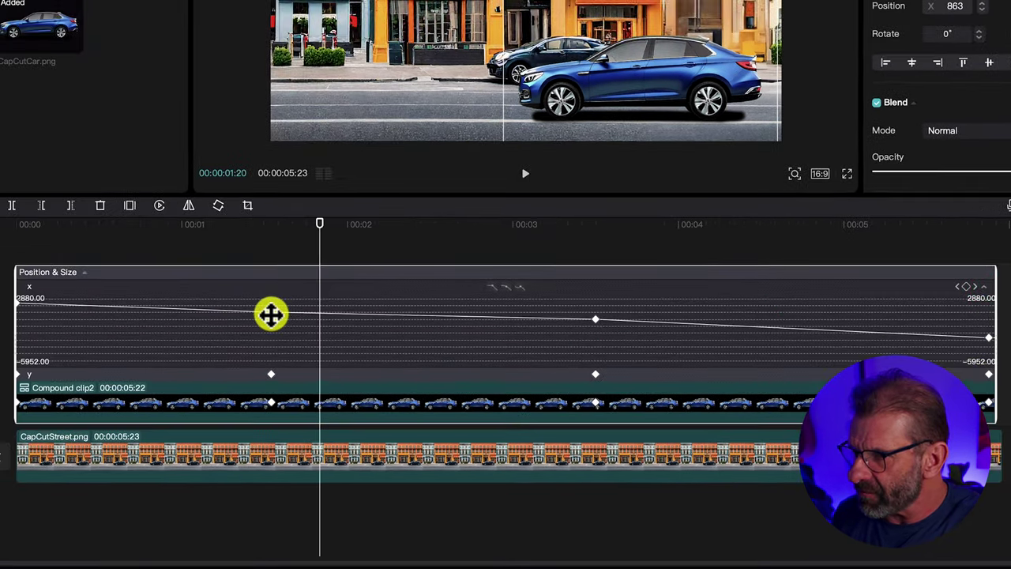
left_click(271, 314)
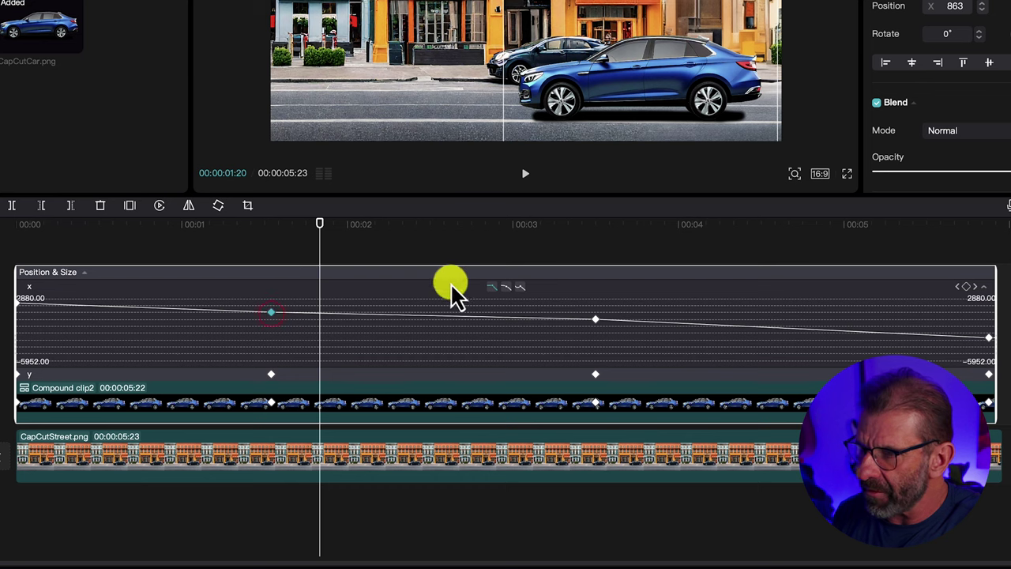
left_click(506, 287)
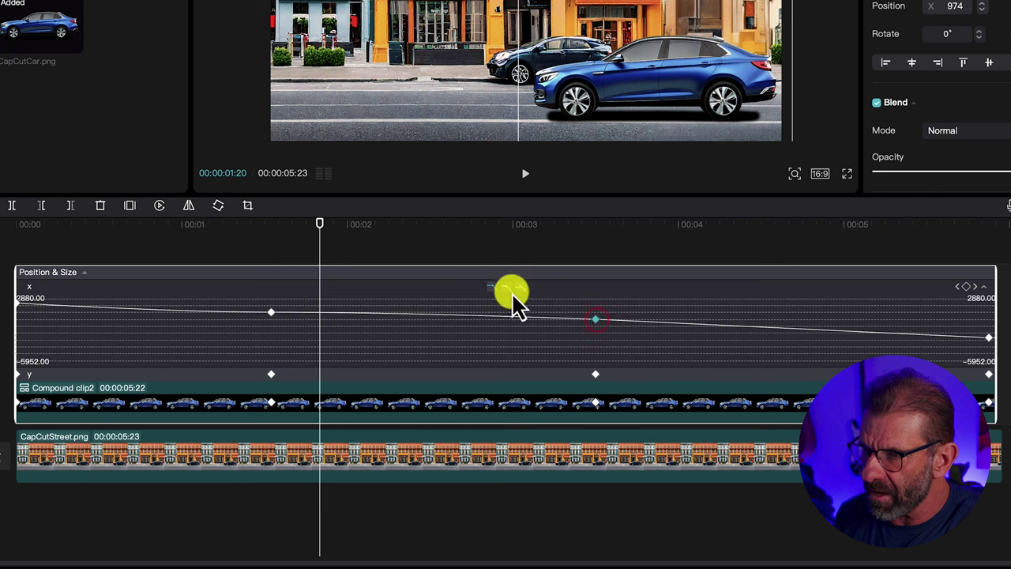
left_click(510, 289)
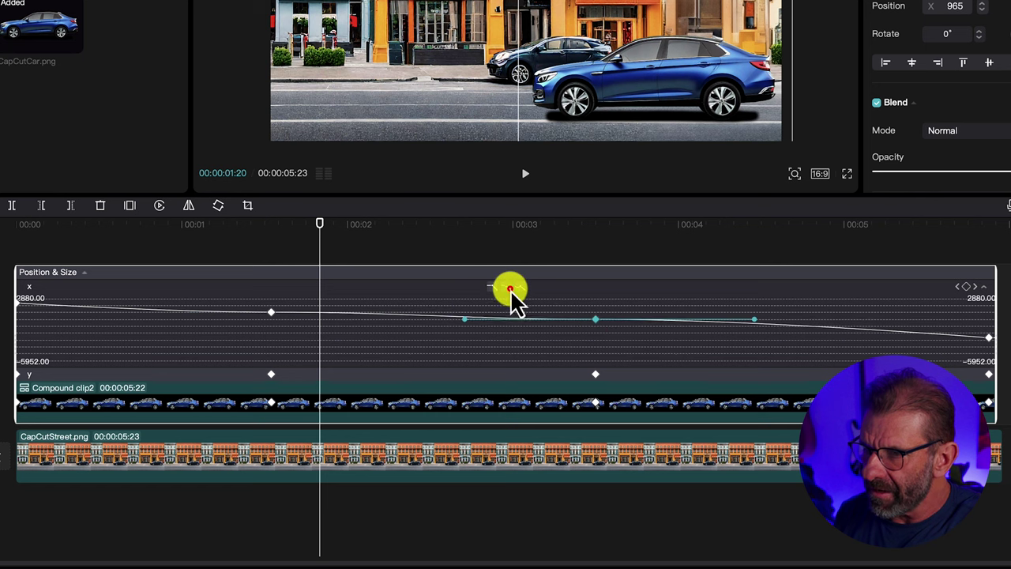
right_click(680, 300)
left_click(743, 539)
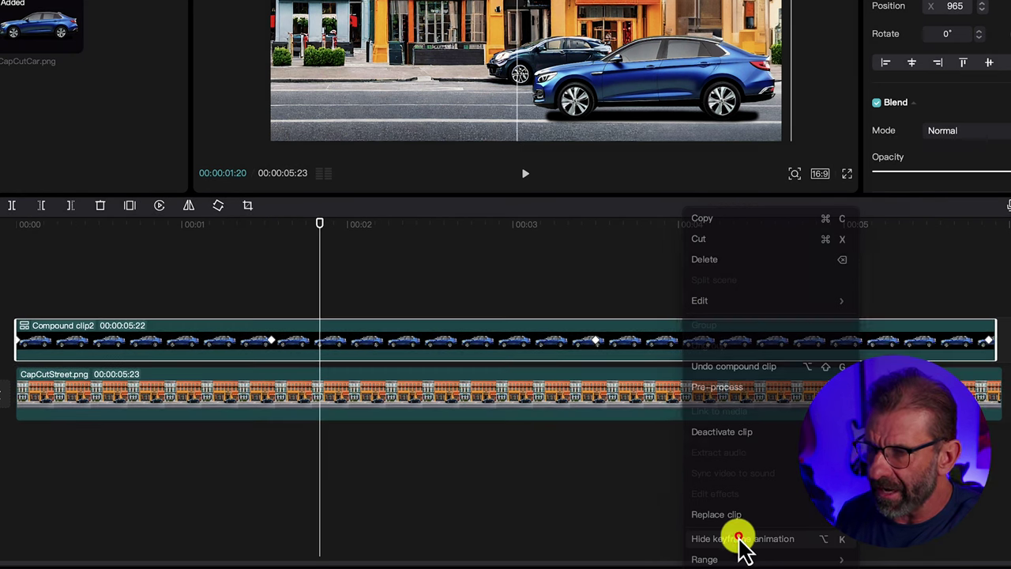
left_click(378, 255)
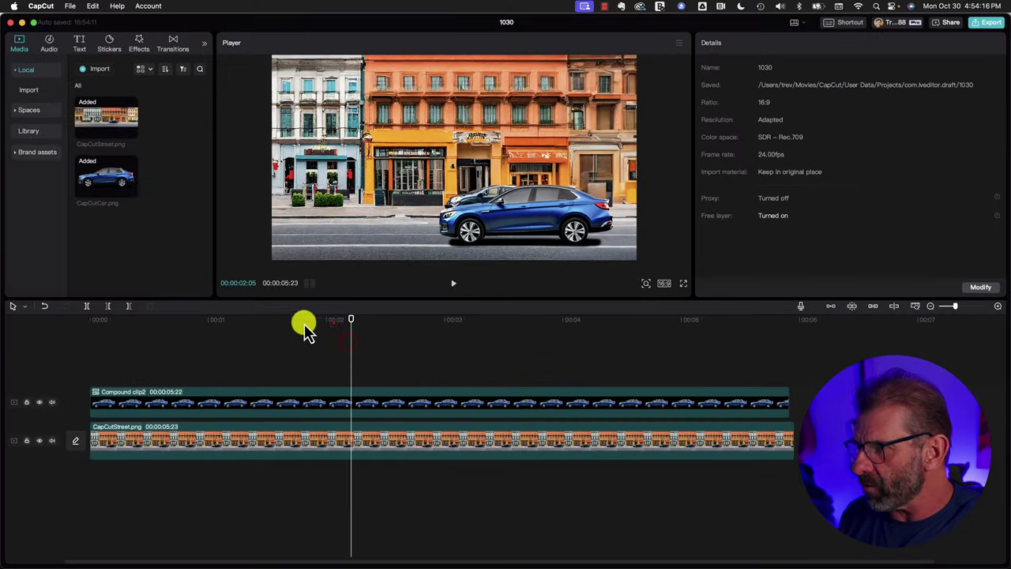
left_click(65, 324)
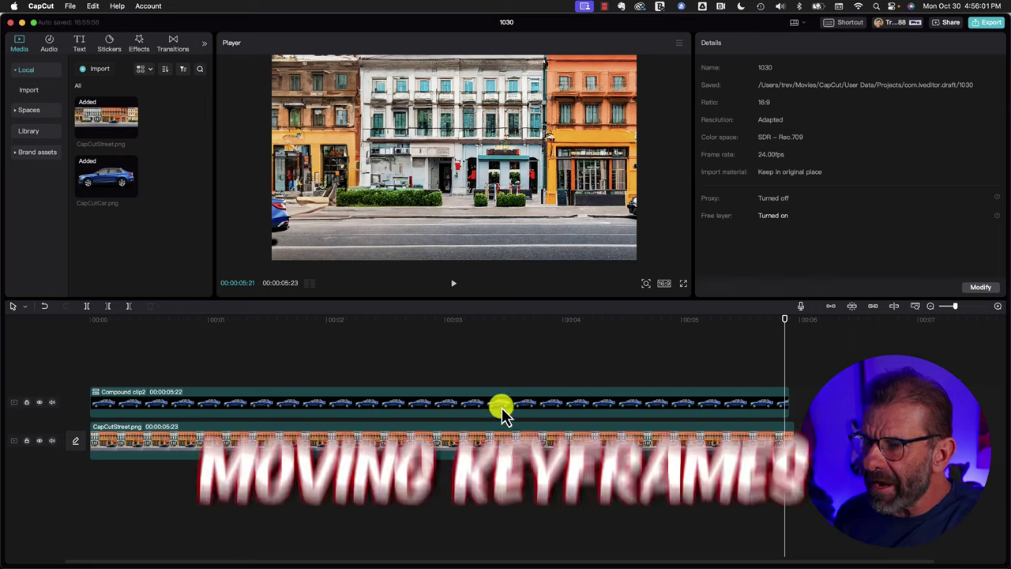
Step: Select Compound clip2 and step between its keyframes at 00:00:01:13 and 00:00:03:12
left_click(499, 407)
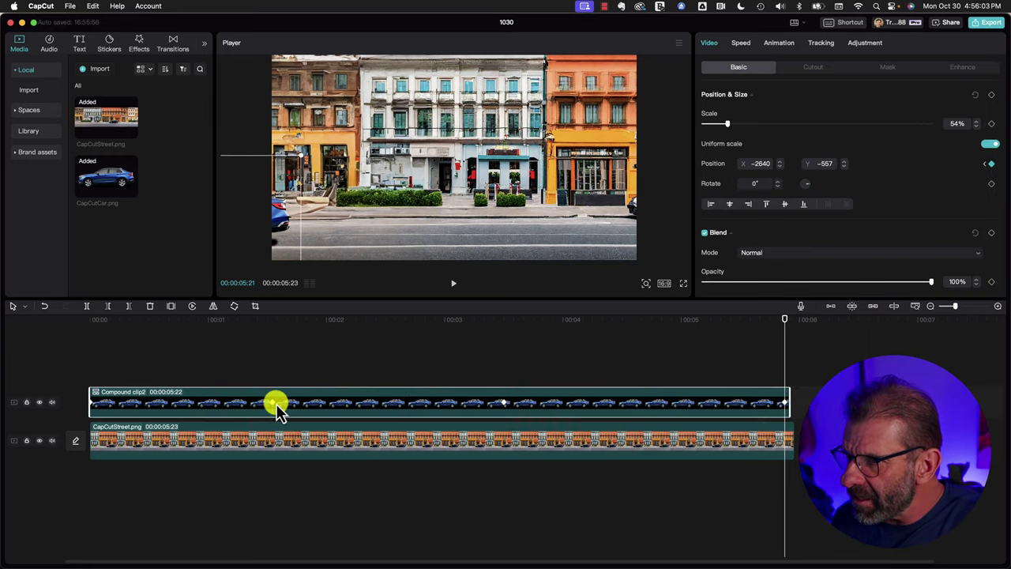
left_click(272, 406)
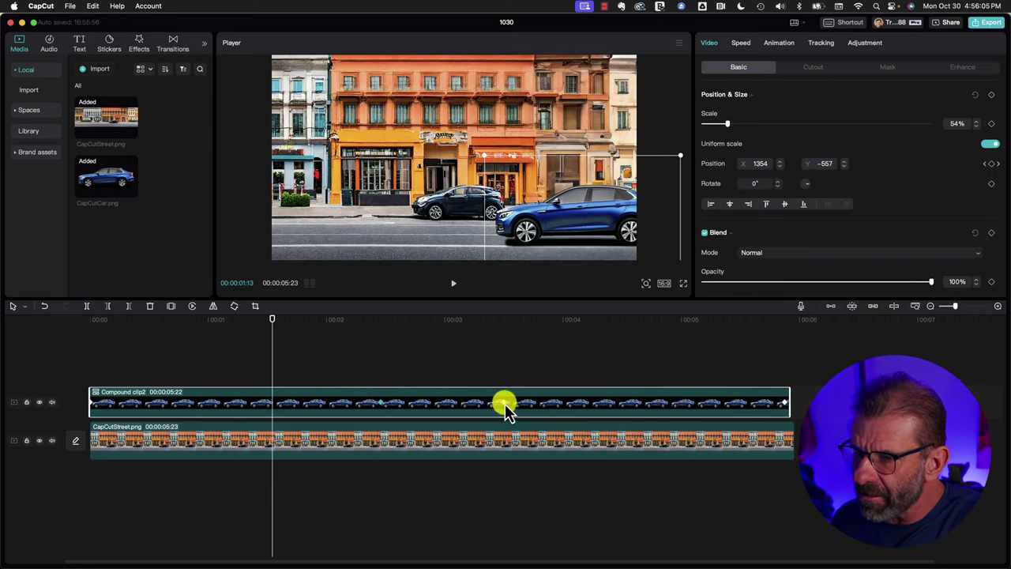
left_click(504, 407)
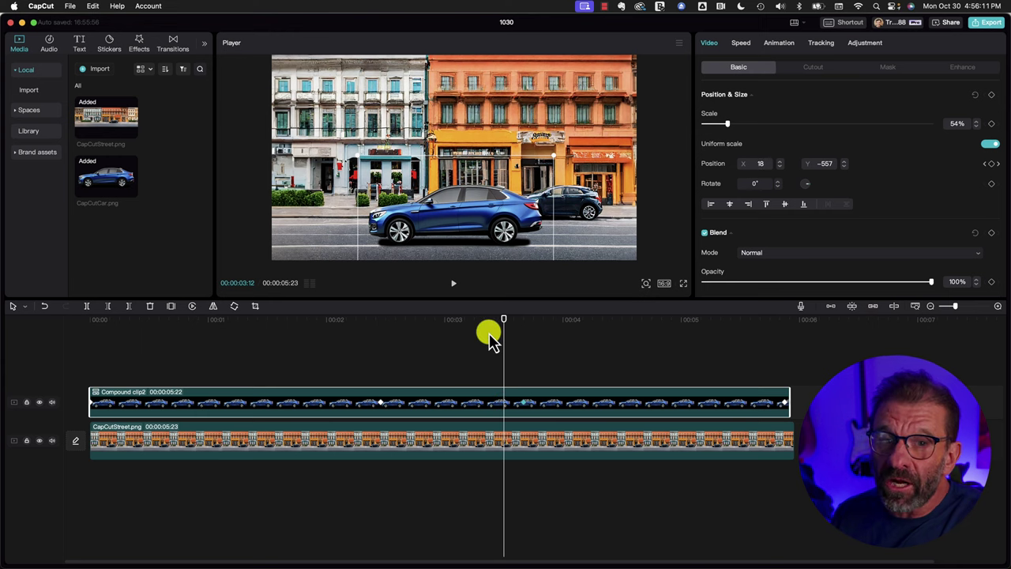